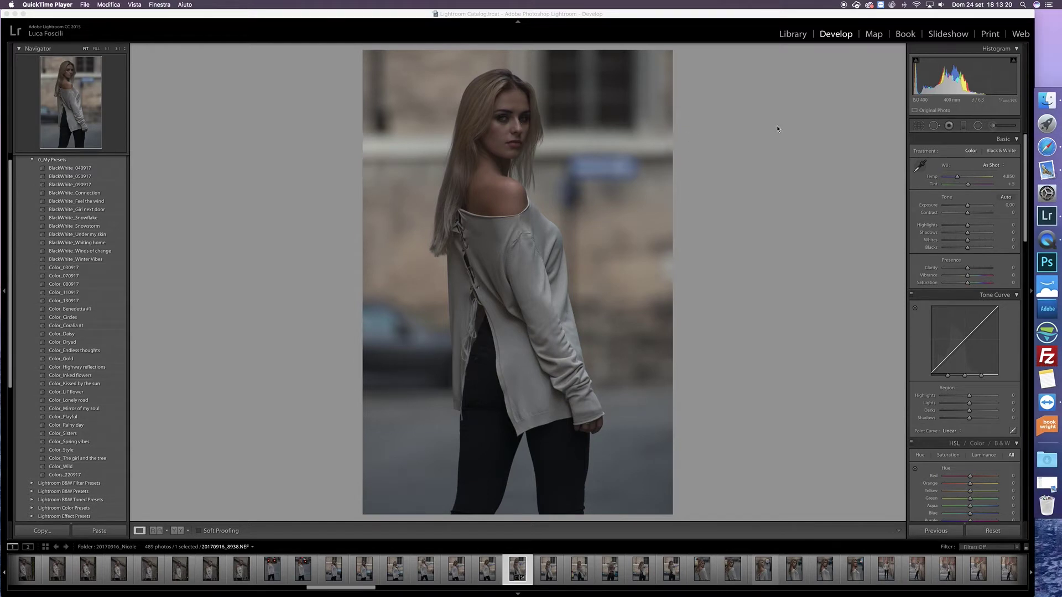
Step: Convert the photo to black and white and set its overall exposure to +1.00
click(626, 115)
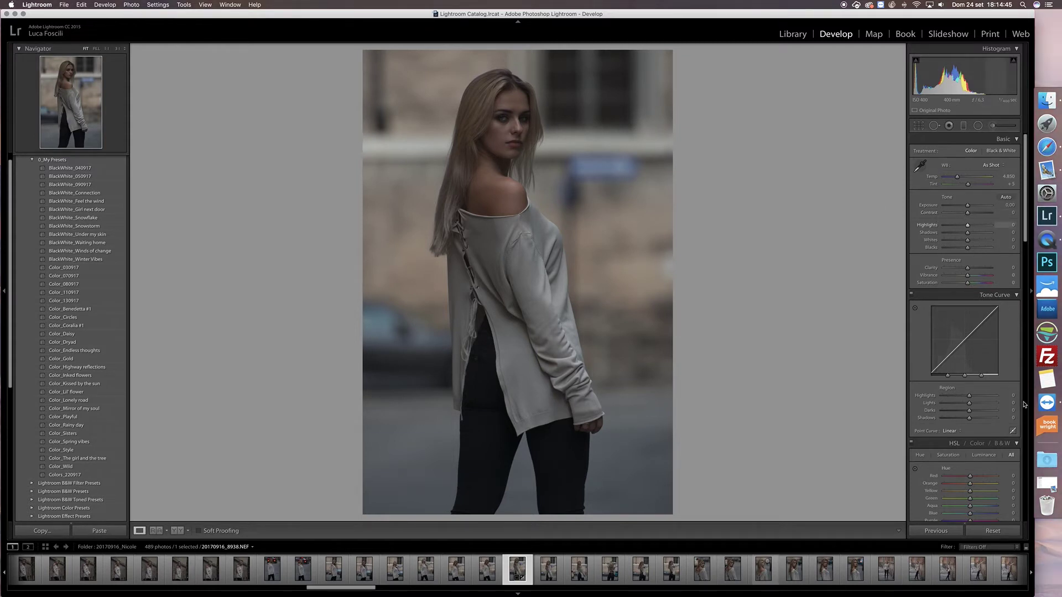
click(1002, 151)
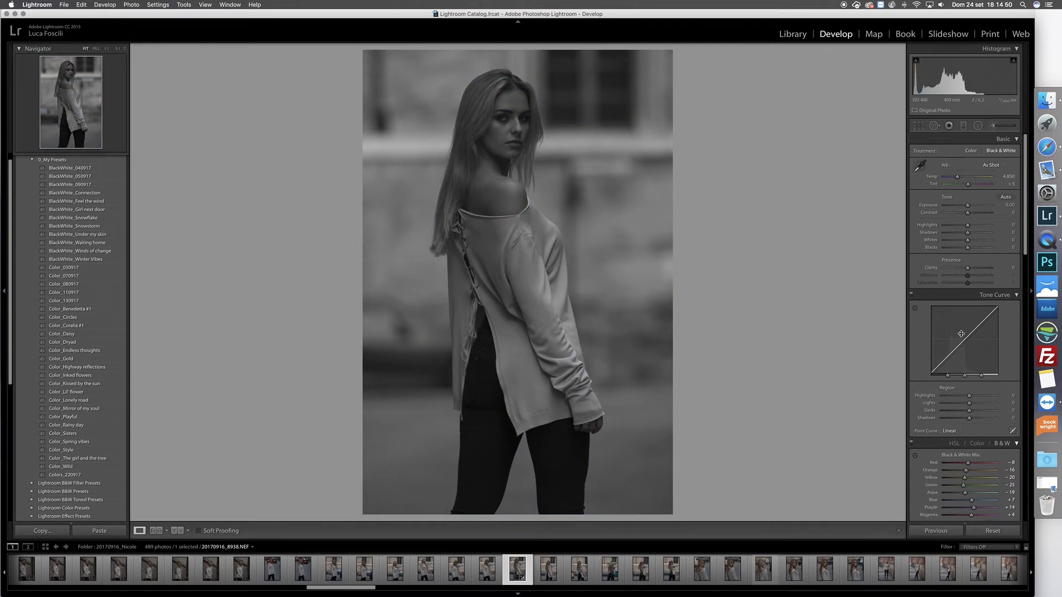
drag(967, 206, 970, 206)
click(1014, 205)
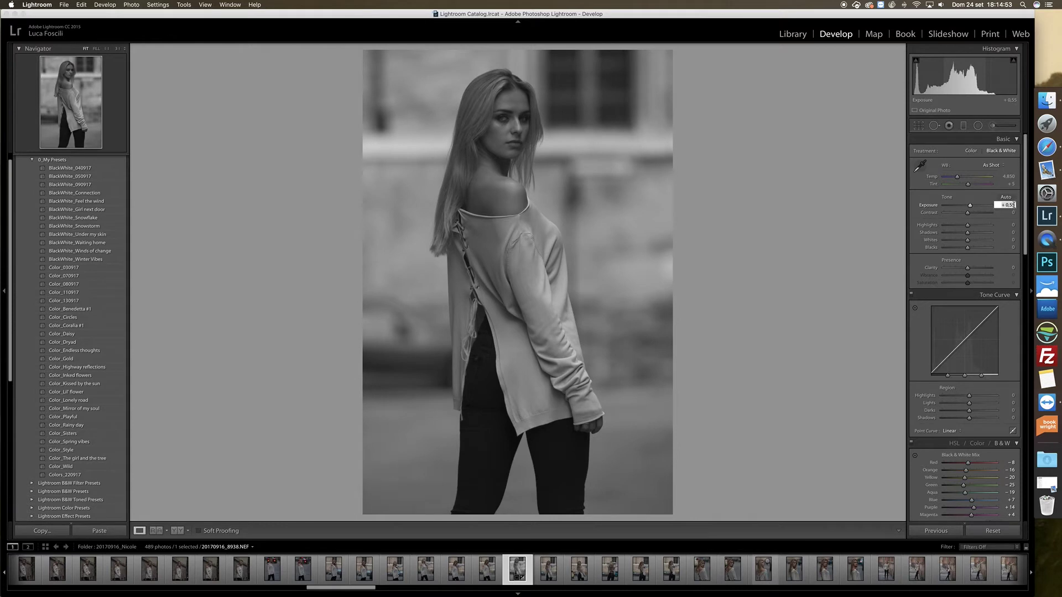
text(1)
key(Return)
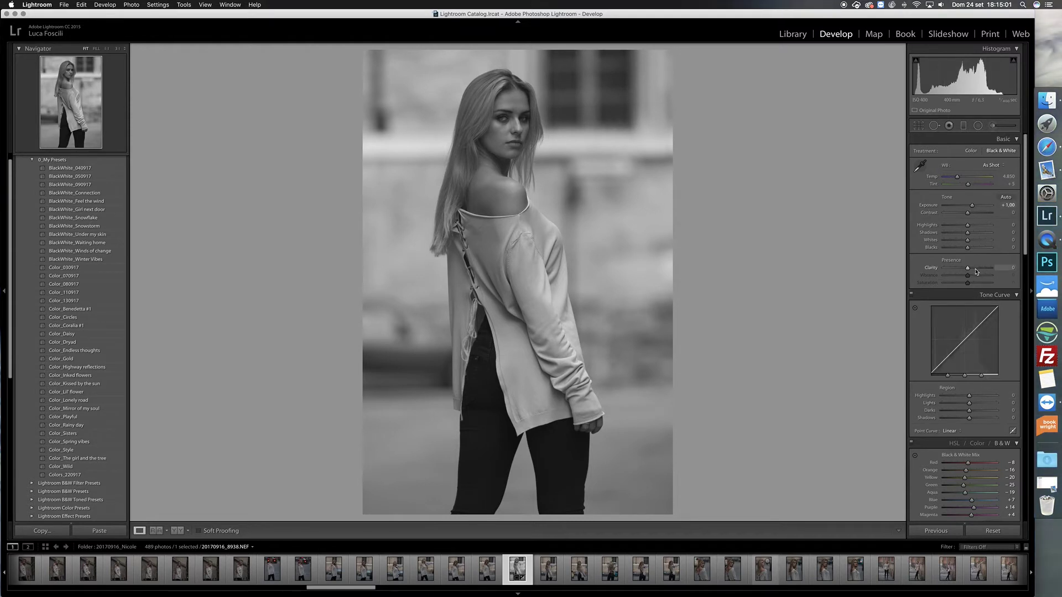
Step: Set Clarity to +10 and adjust the tone curve to Highlights +15, Lights +19, Darks +1 and Shadows +28
drag(967, 268, 971, 271)
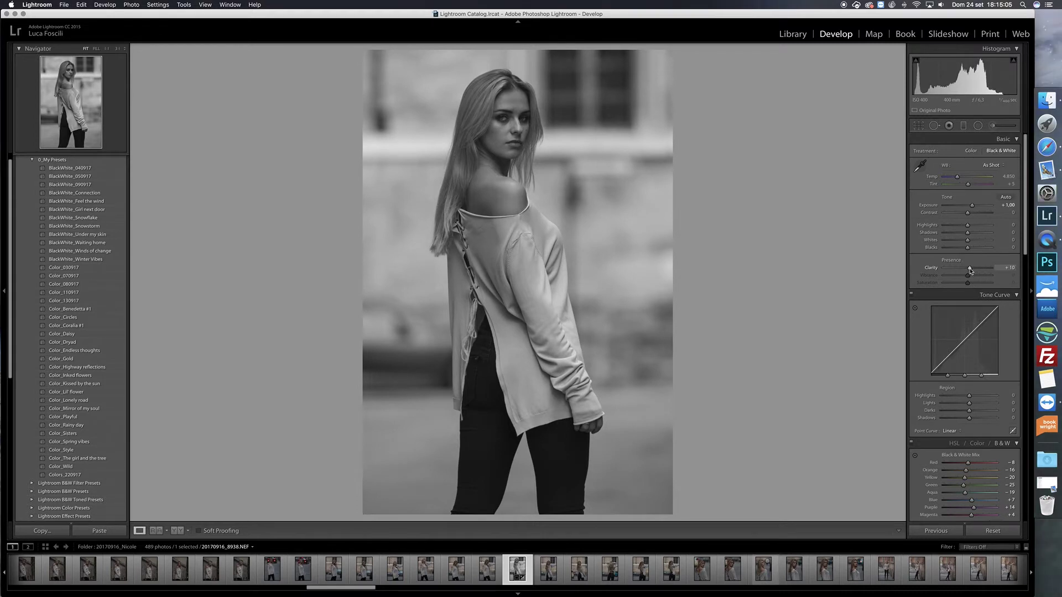
mouse_move(974, 409)
mouse_down()
mouse_move(965, 400)
mouse_move(977, 420)
mouse_up()
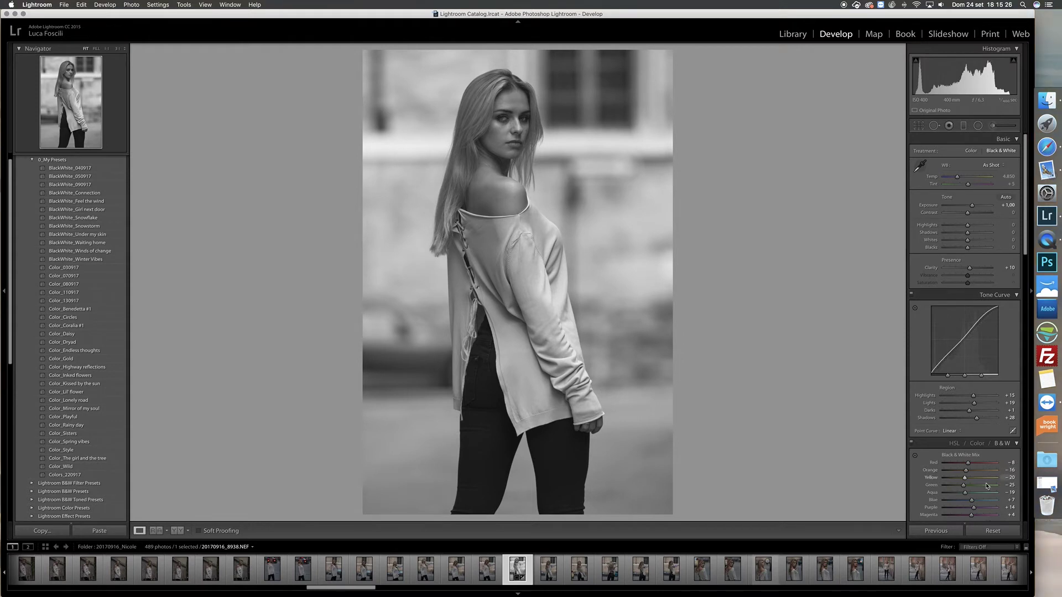
Step: Darken the warm tones in the black and white mix with Red -14, Orange -17 and Yellow -30
drag(967, 464, 964, 489)
click(966, 465)
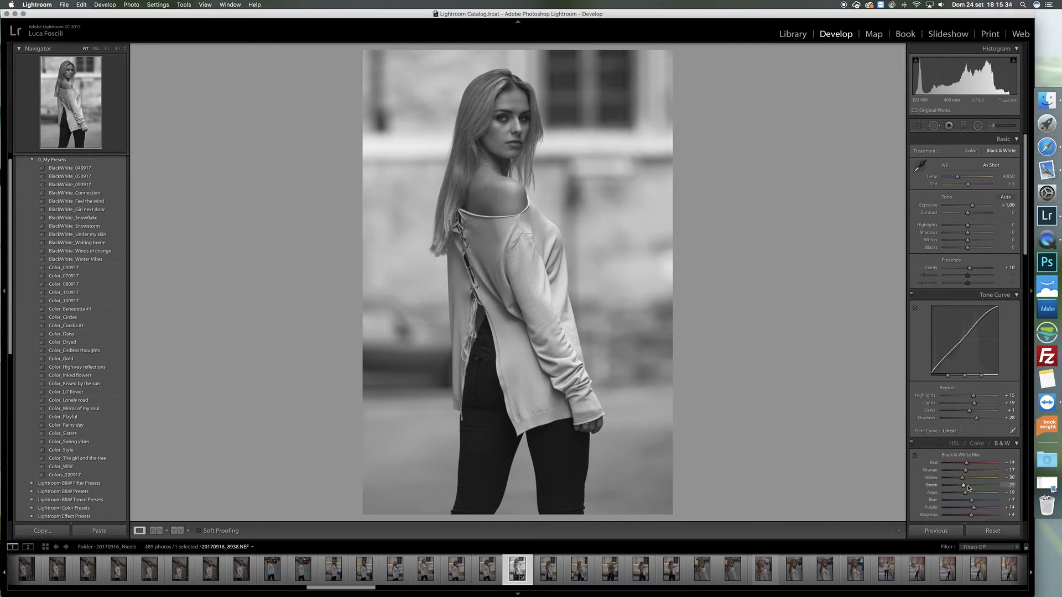
scroll(970, 443, down, 10)
scroll(971, 444, up, 12)
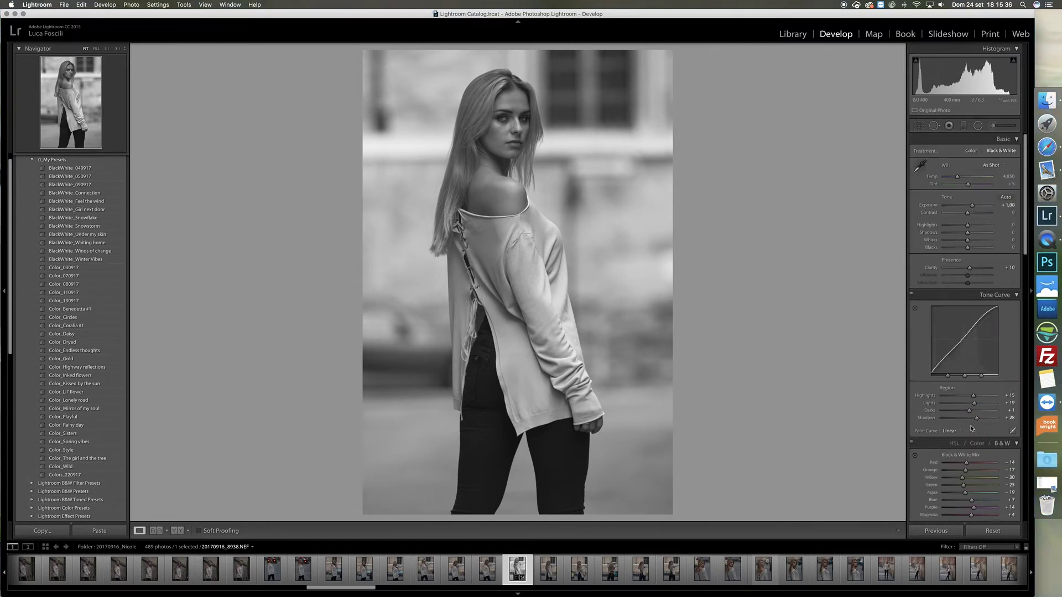
Step: Set the basic adjustments to Contrast +9, Highlights +11 and Clarity +20
drag(971, 228, 969, 214)
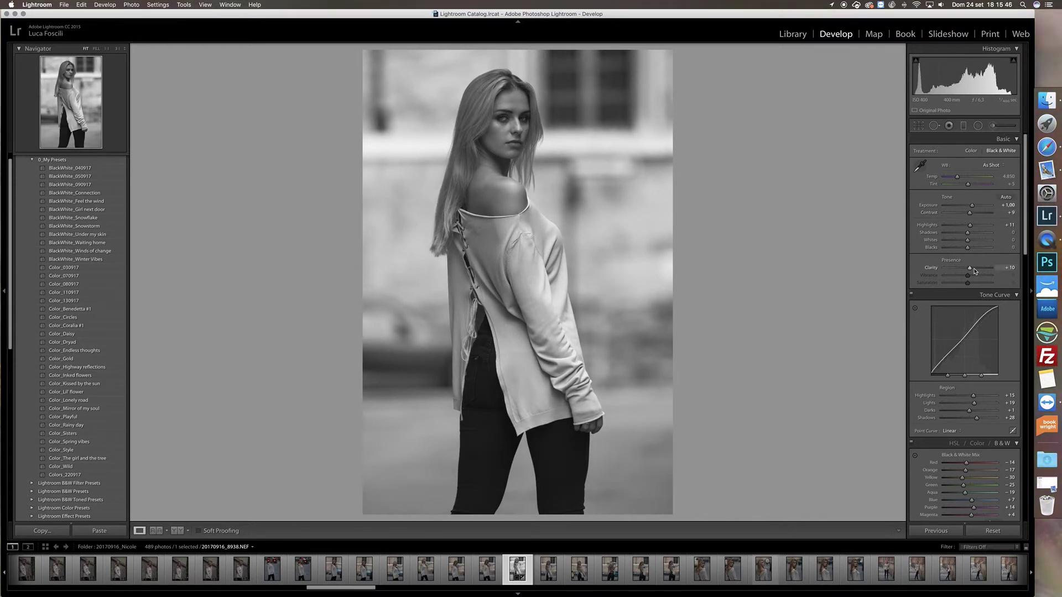
drag(972, 270, 976, 271)
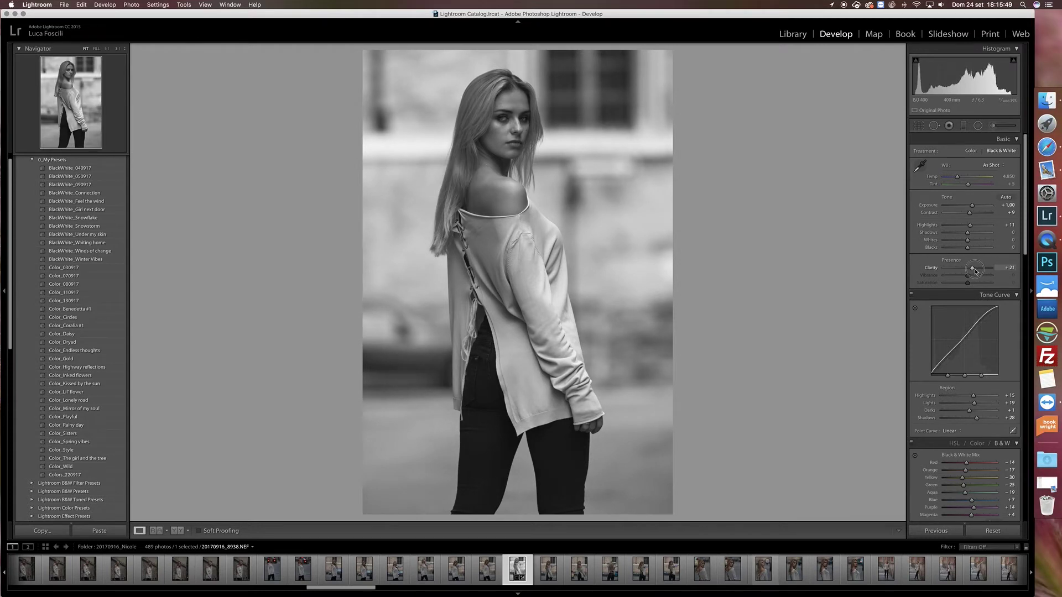
Step: Try the lens profile corrections on the photo and turn them off again
scroll(951, 238, down, 10)
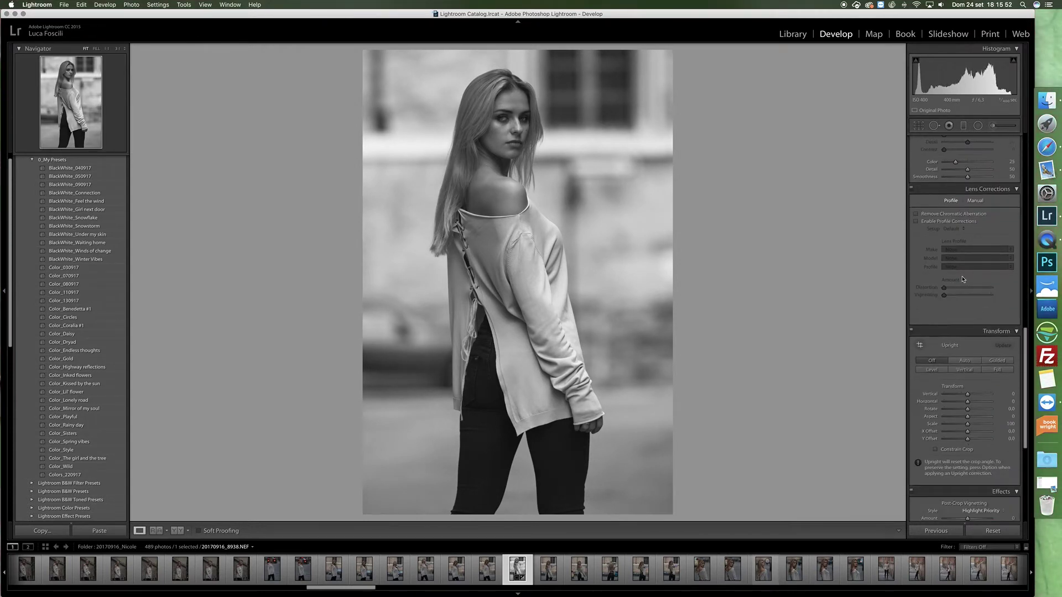
click(938, 222)
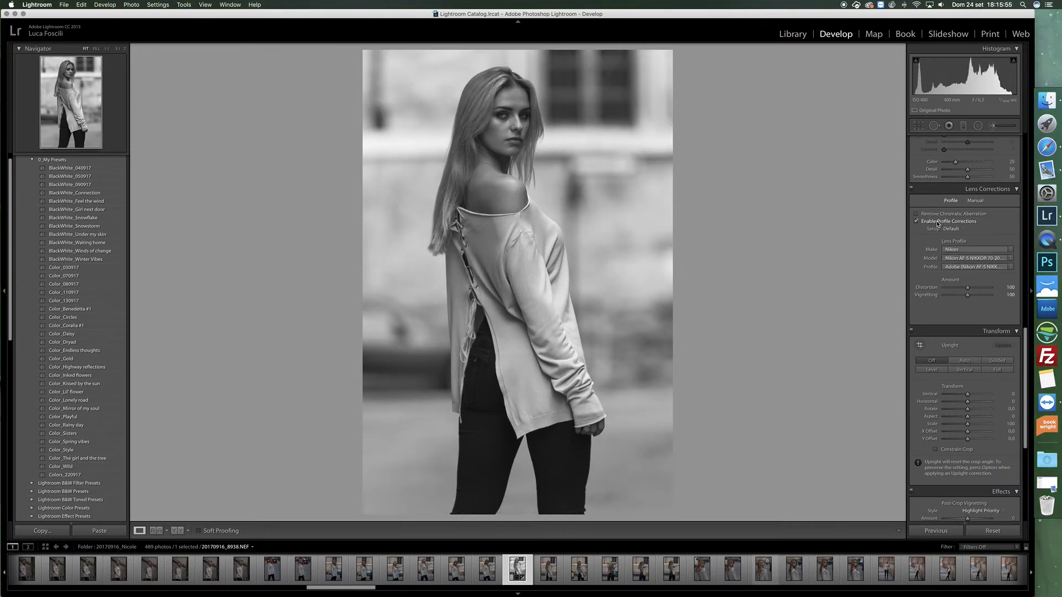
click(938, 222)
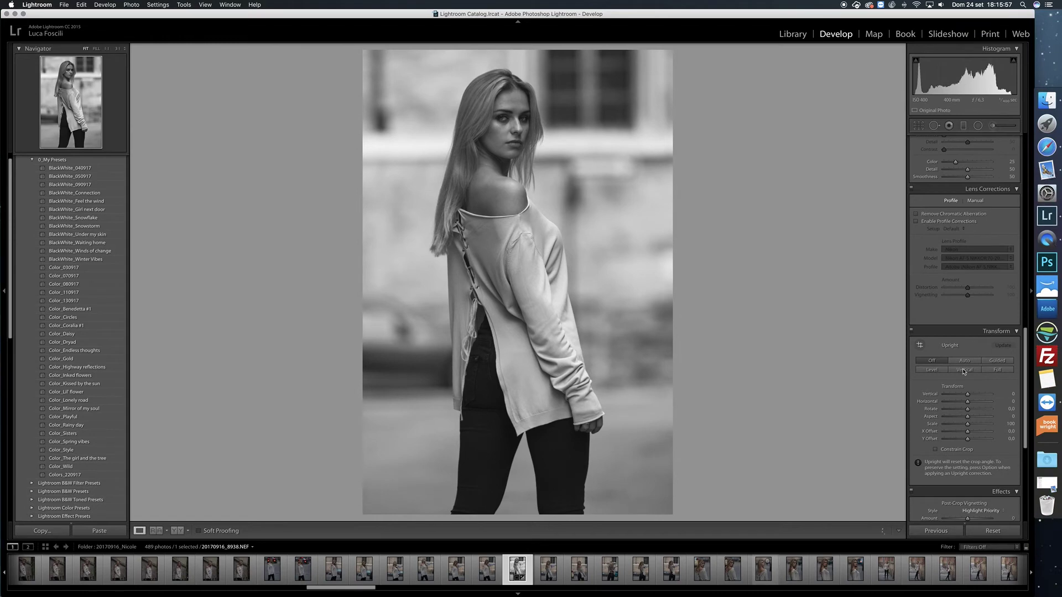
Step: Add a dark post-crop vignette with Amount -16, Midpoint 11, Roundness -61 and Feather 83
scroll(965, 370, down, 5)
drag(967, 287, 964, 291)
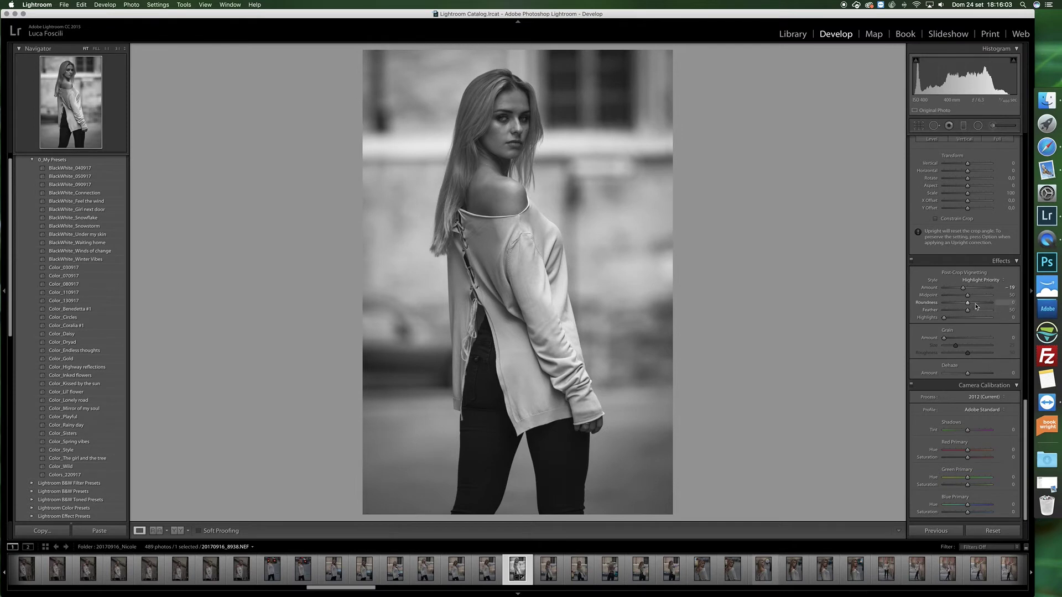
click(954, 304)
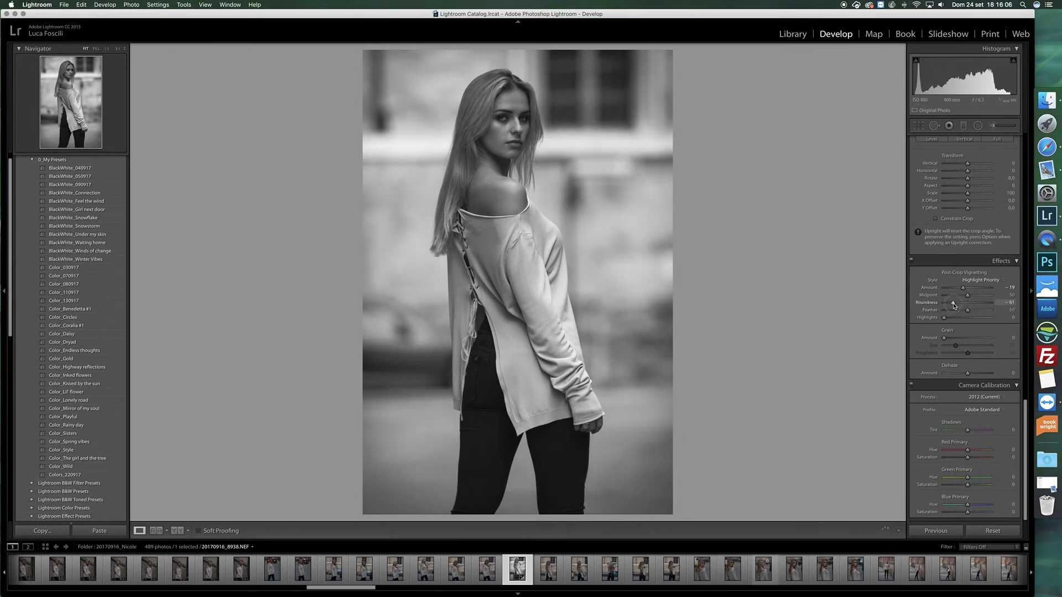
click(982, 310)
drag(968, 296, 960, 291)
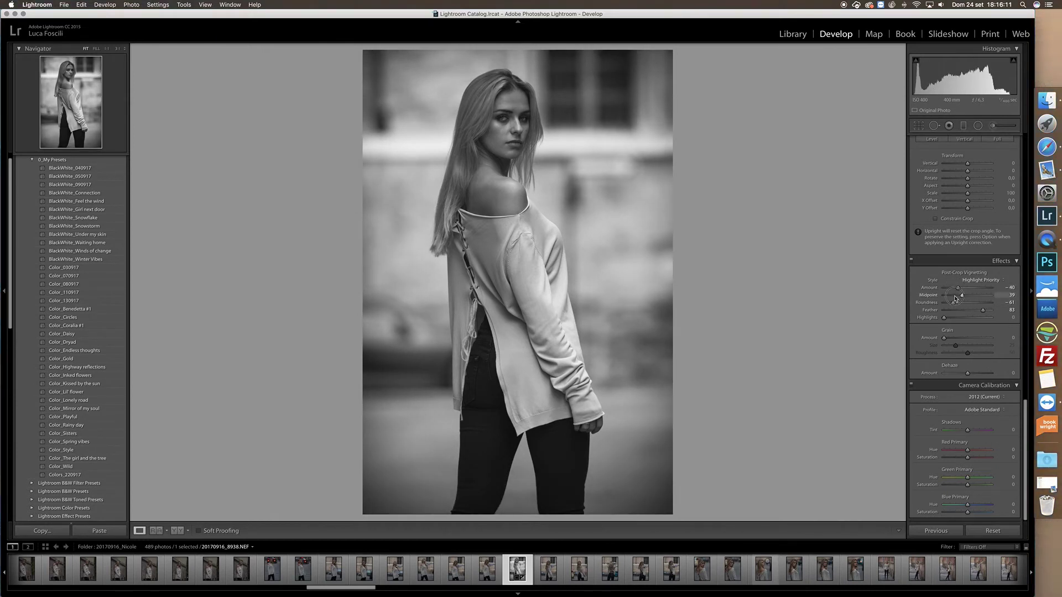
click(955, 296)
drag(958, 288, 964, 292)
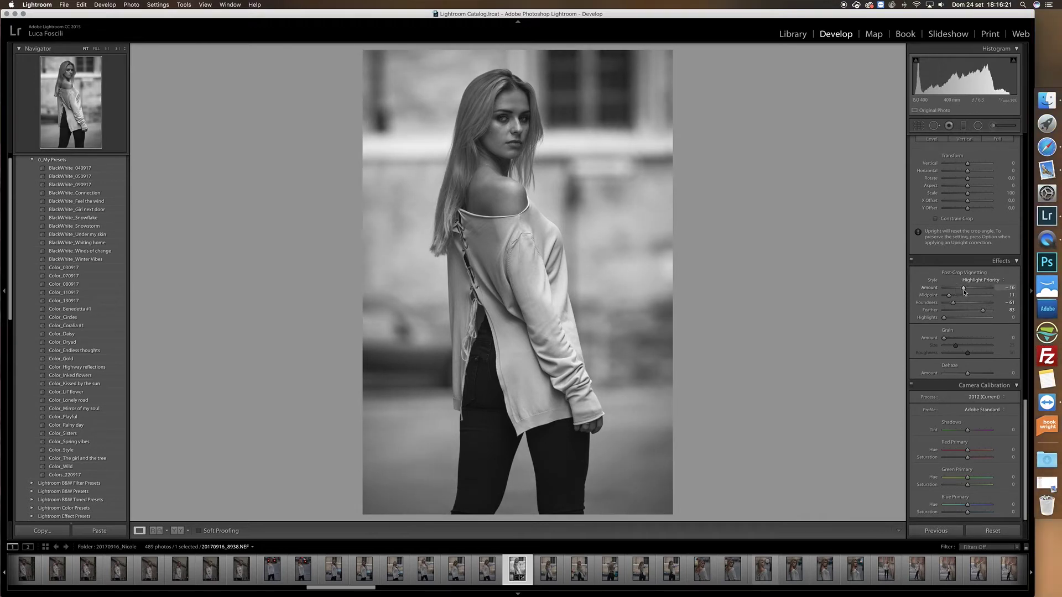
Step: Draw an inverted radial filter over the model's head and torso and narrow it to a slim vertical ellipse
scroll(964, 290, up, 15)
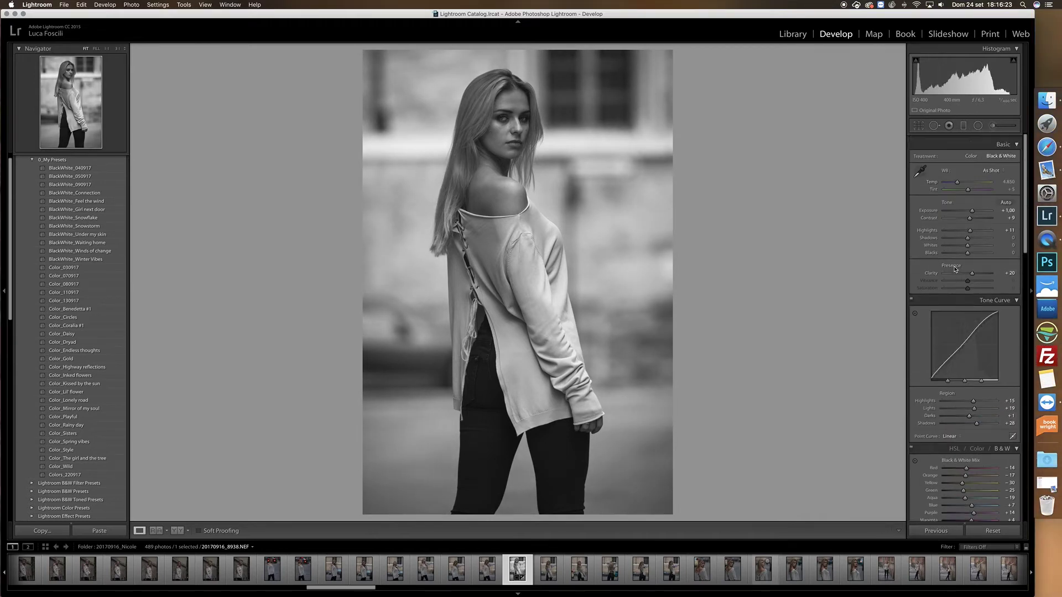
click(977, 125)
drag(498, 160, 575, 333)
drag(510, 224, 509, 285)
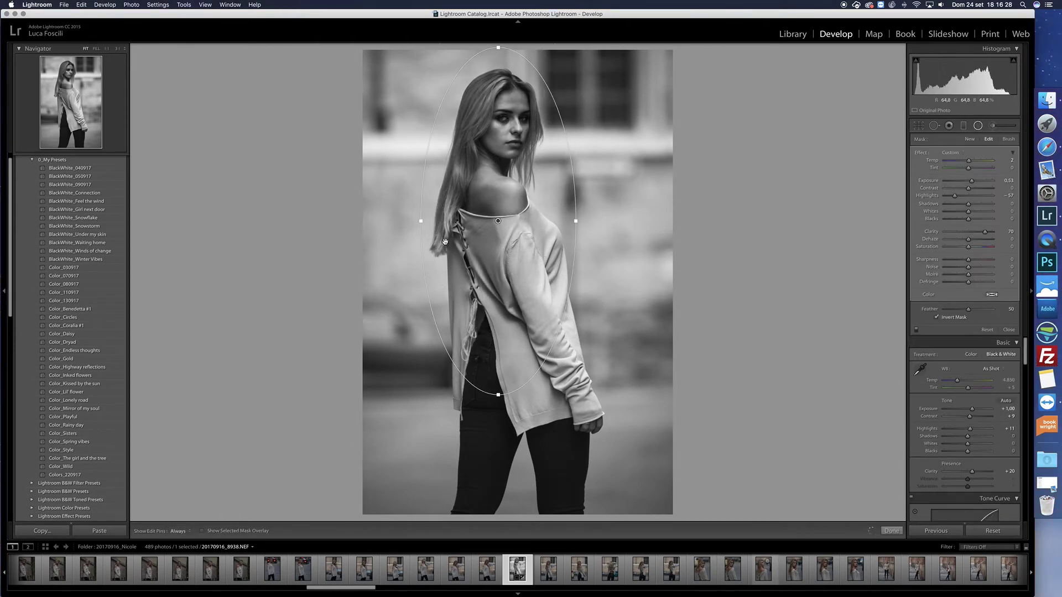
drag(425, 223, 491, 236)
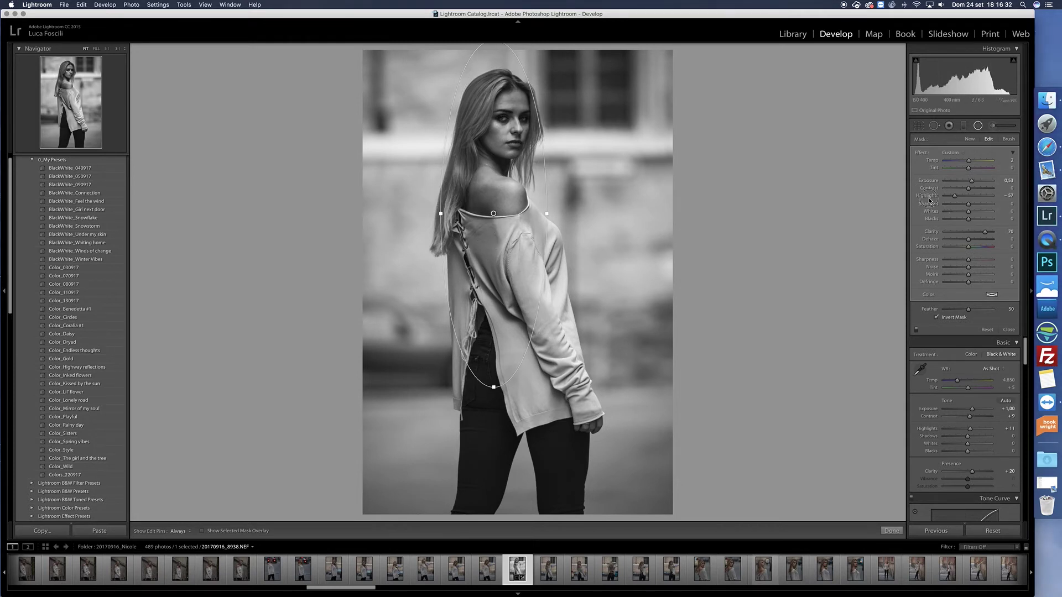
Step: Reset the radial filter's Exposure to 0, set its Highlights to 59 and reduce Clarity to a slight positive amount
double_click(934, 181)
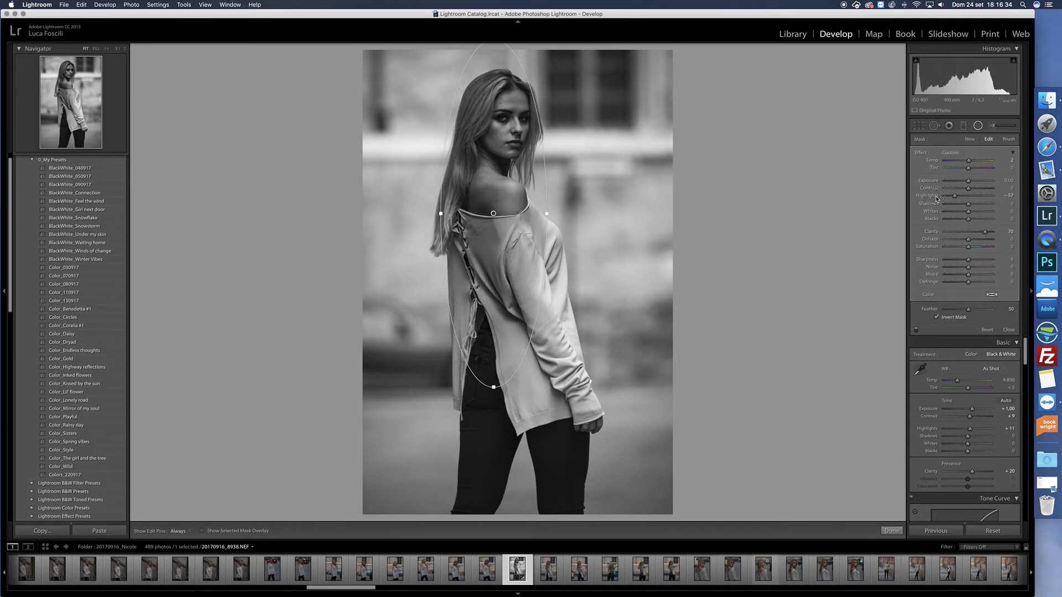
double_click(935, 196)
double_click(931, 231)
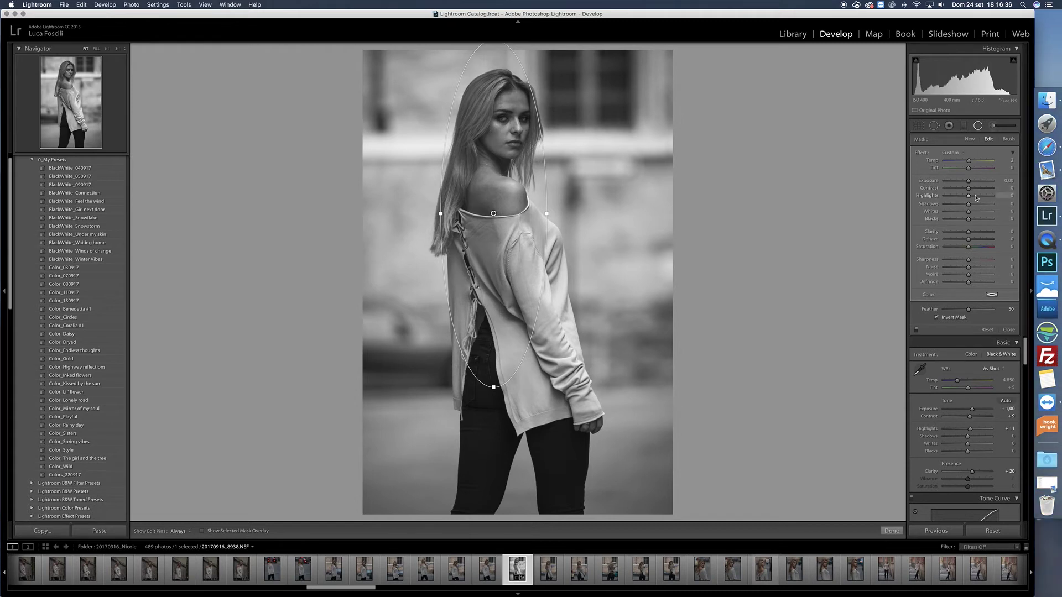
drag(976, 197, 986, 196)
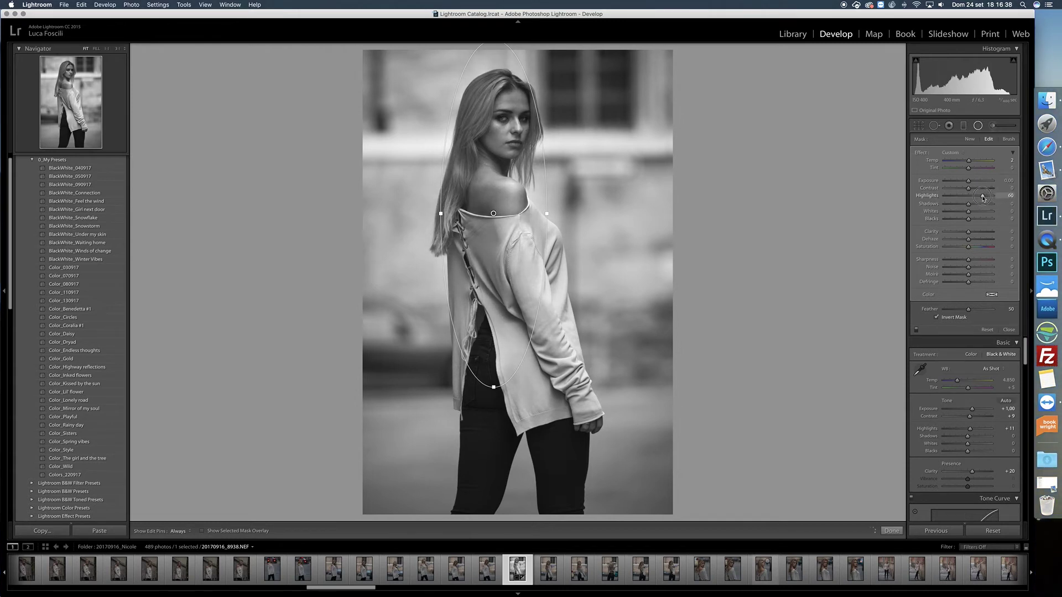
click(973, 233)
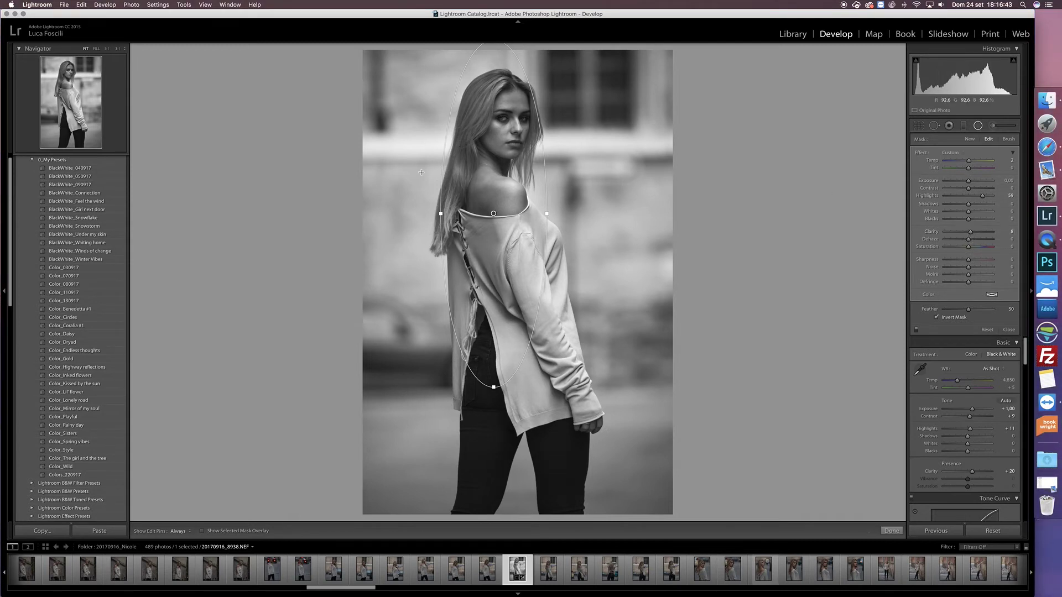
Step: Reposition and widen the radial filter around the model, set its Shadows to 17 and deselect it
drag(528, 207, 529, 205)
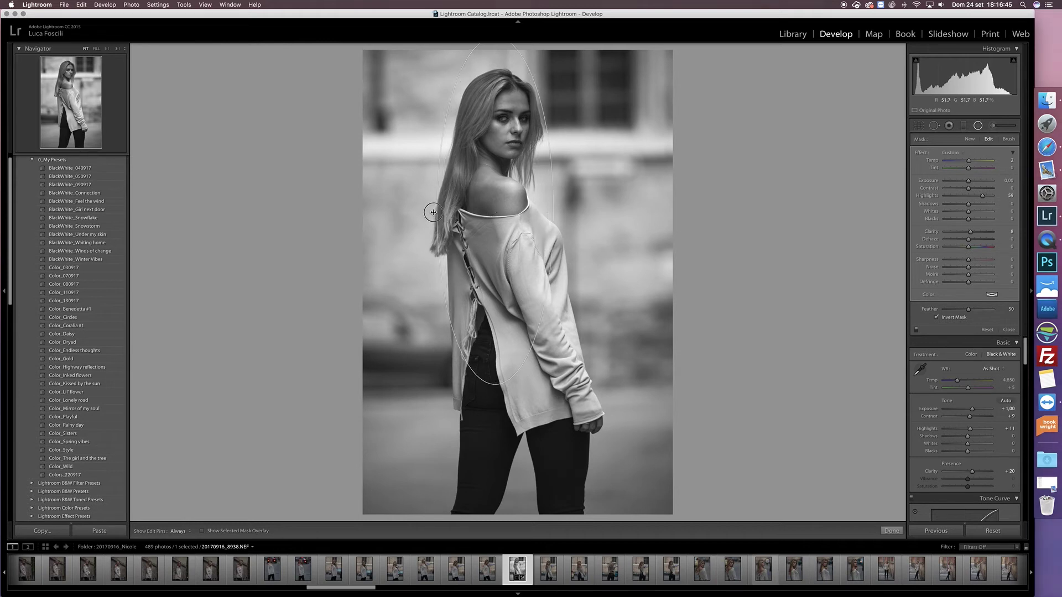
drag(442, 211, 429, 211)
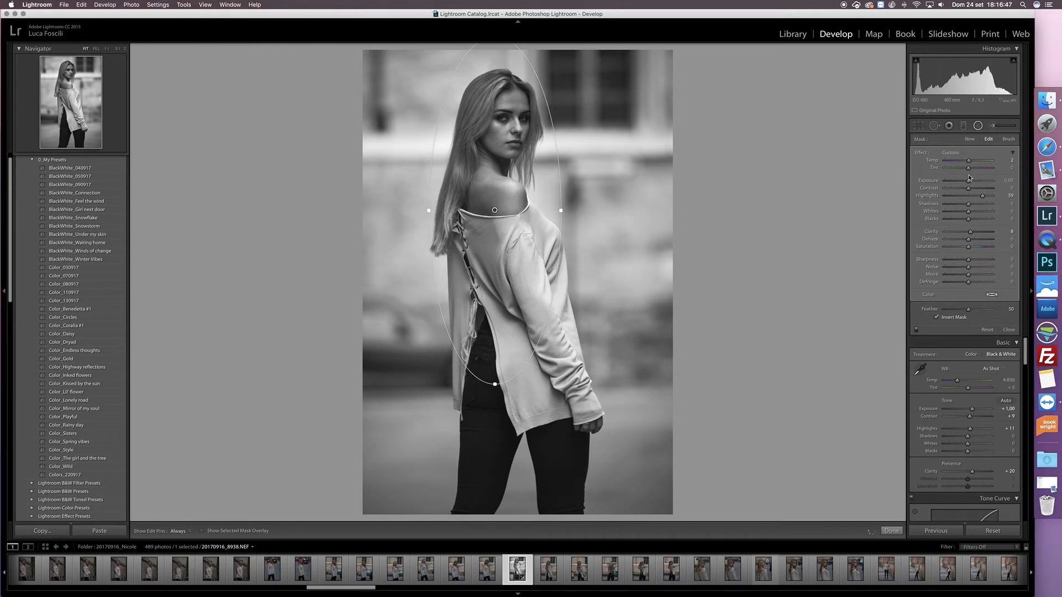
drag(968, 204, 973, 205)
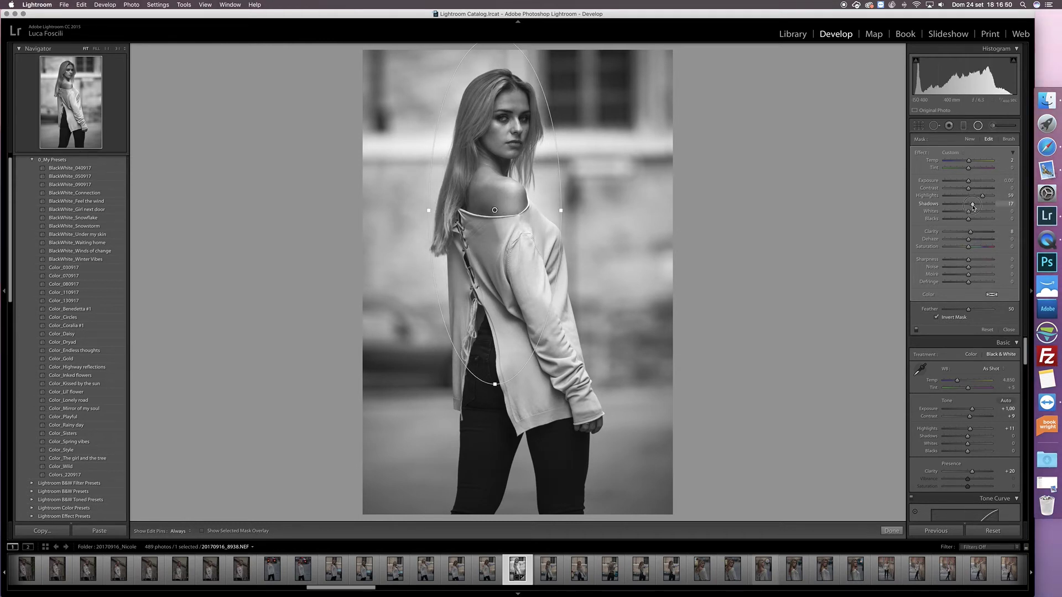
key(Escape)
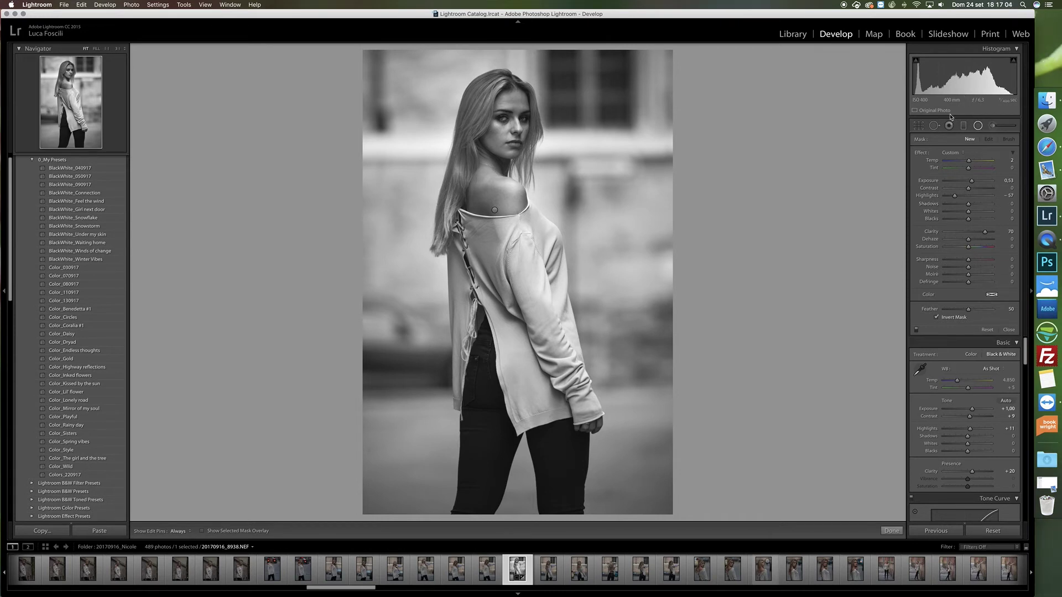
Step: Draw a graduated filter inward from the photo's right edge with Exposure -0.76 and Highlights and Clarity reset to 0
key(m)
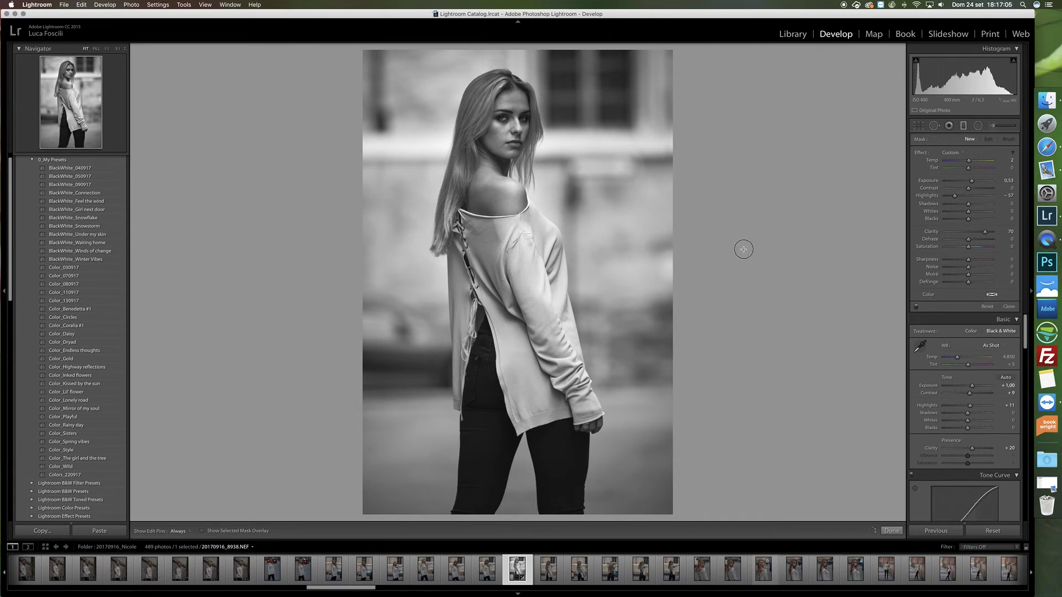
drag(742, 246, 587, 255)
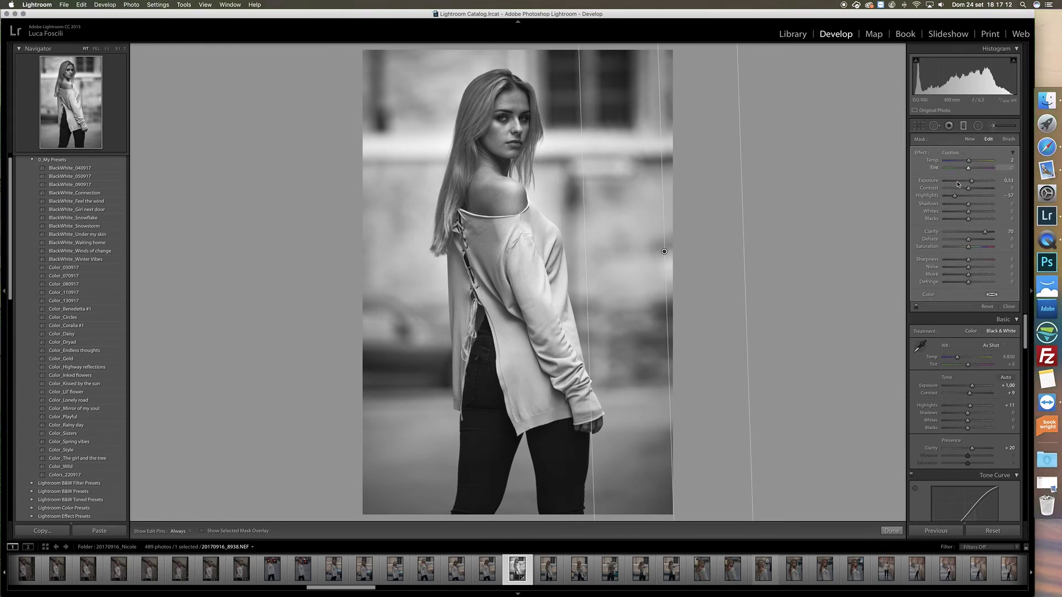
double_click(932, 195)
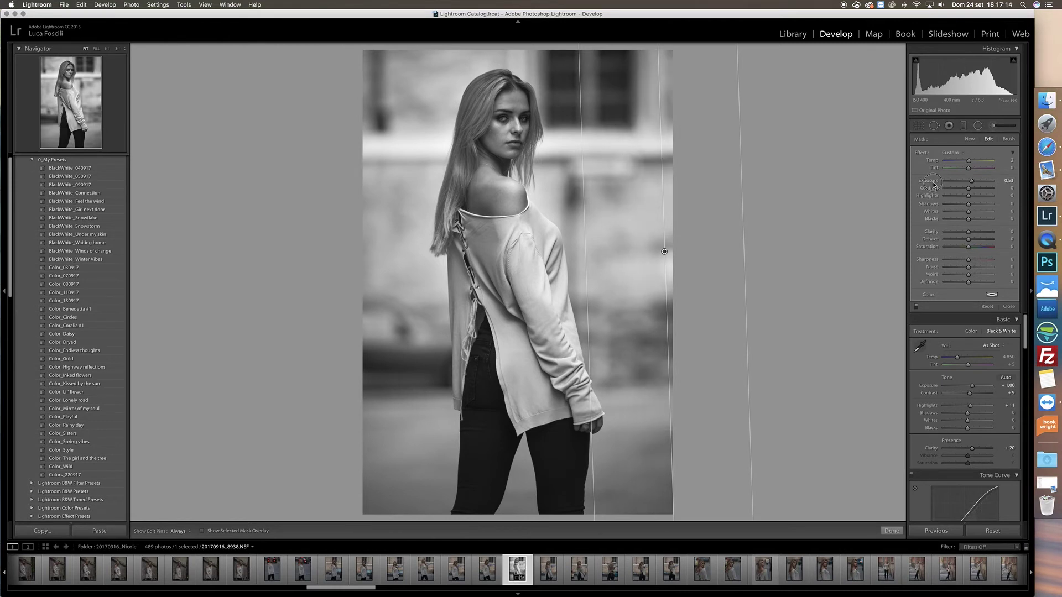
double_click(929, 181)
drag(966, 183, 962, 183)
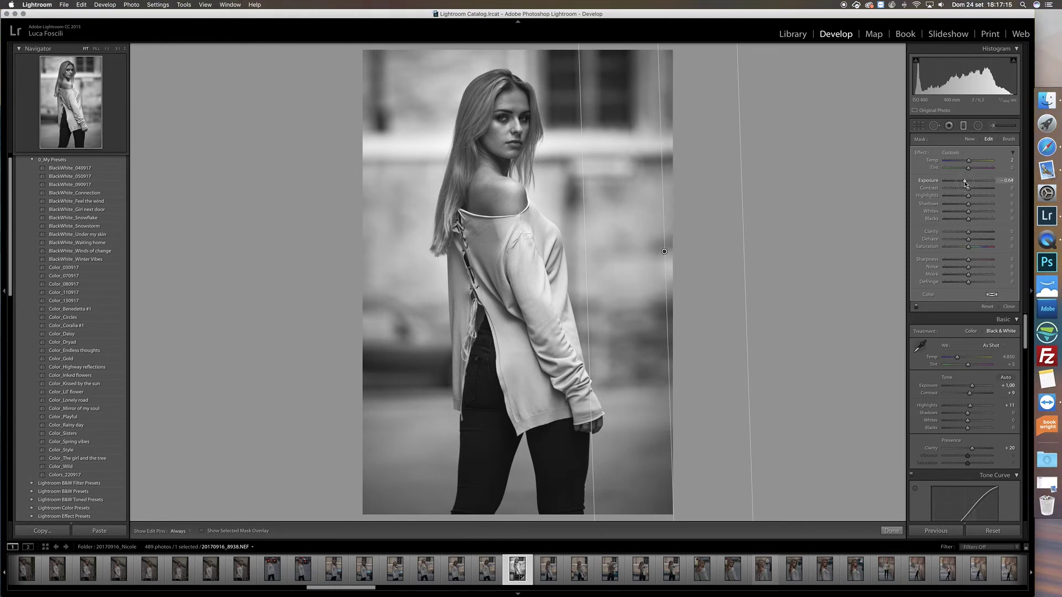
Step: Shift the graduated filter toward the model and adjust its inner boundary to end at her right-hand outline
drag(585, 267, 520, 267)
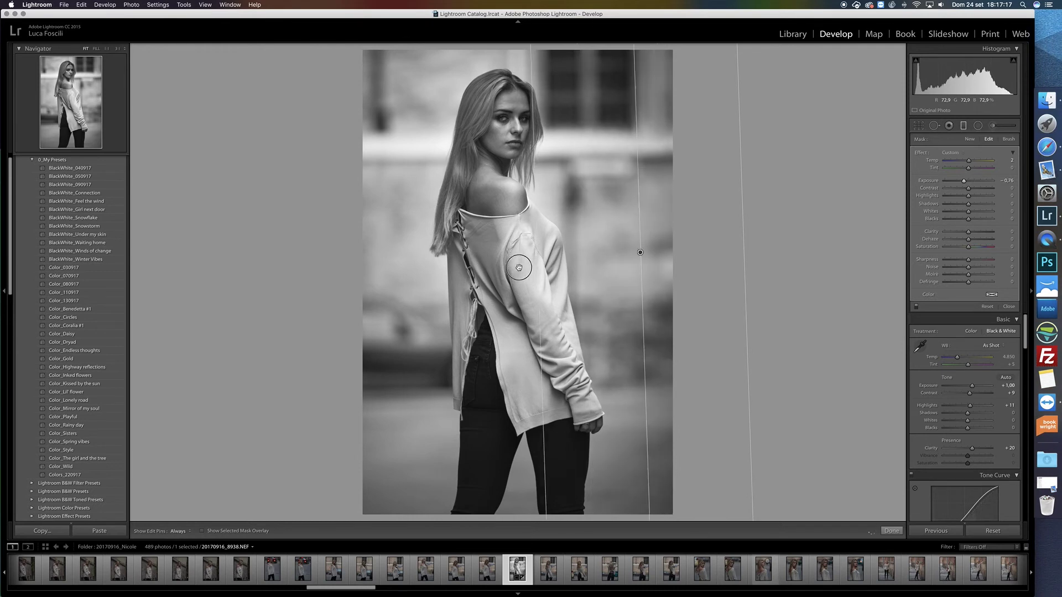
mouse_move(610, 253)
mouse_down()
mouse_move(595, 249)
mouse_move(607, 247)
mouse_up()
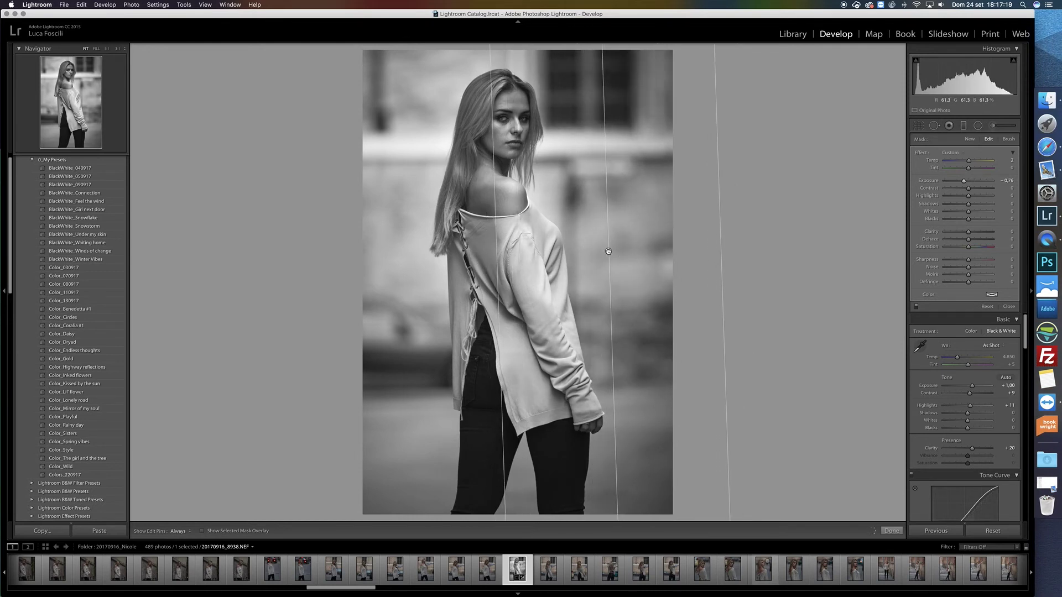
drag(545, 258, 563, 257)
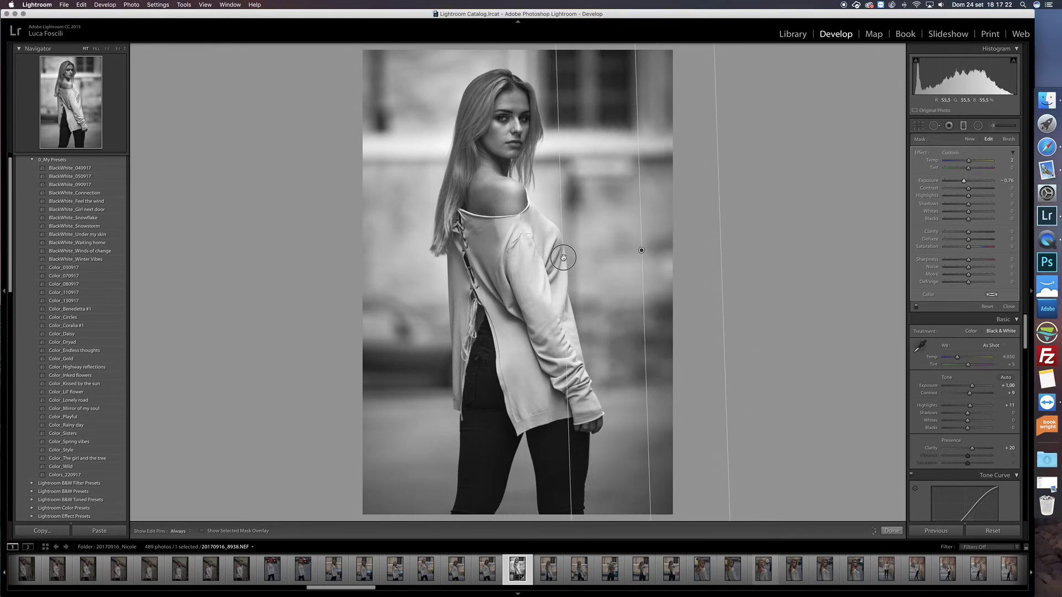
Step: Duplicate the right-hand graduated filter and move the copy across to the photo's left side
right_click(641, 250)
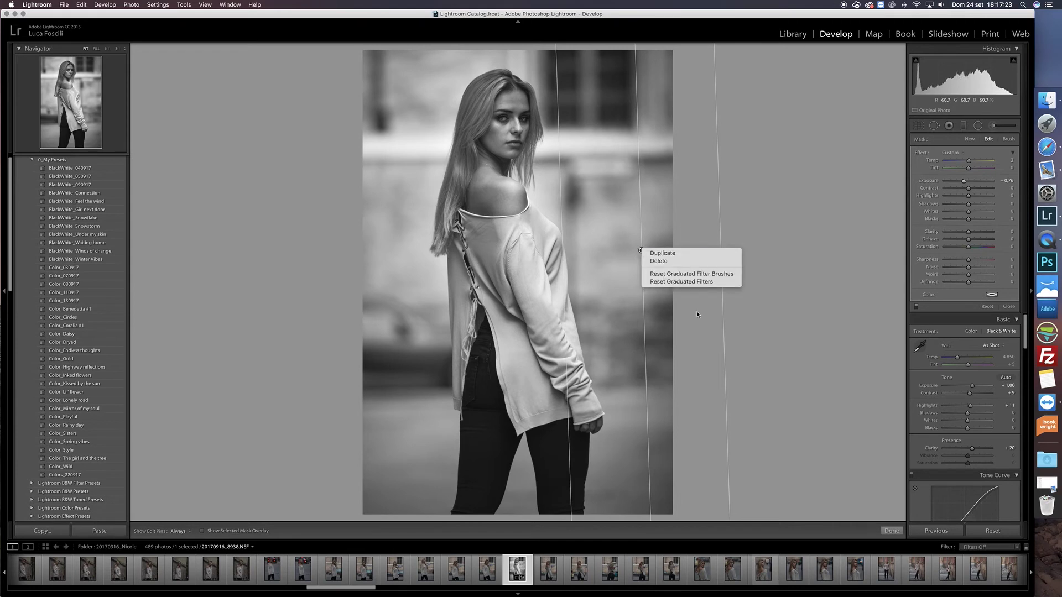
click(666, 271)
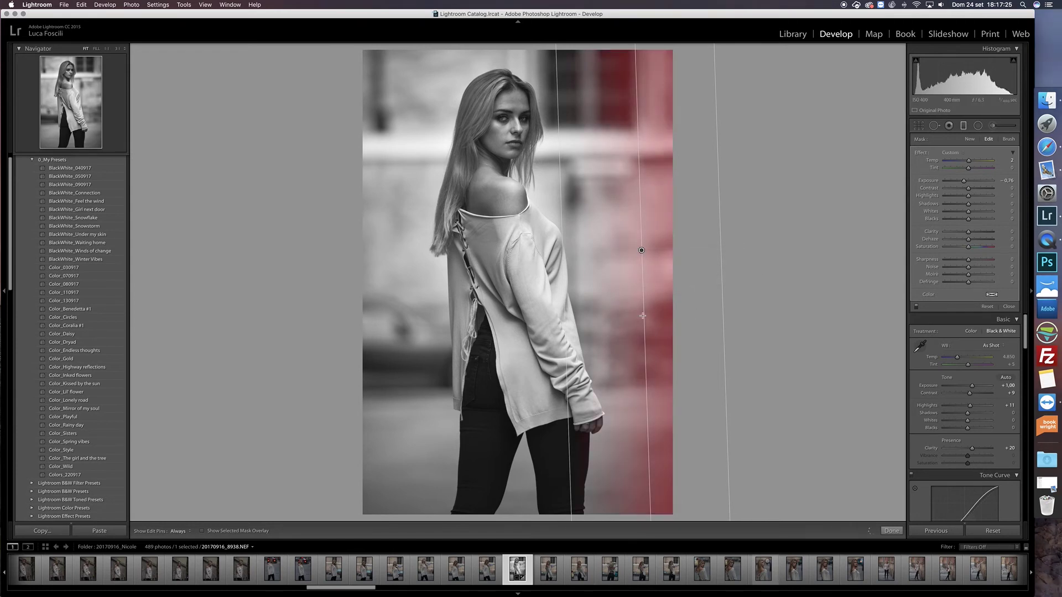
drag(630, 254, 415, 249)
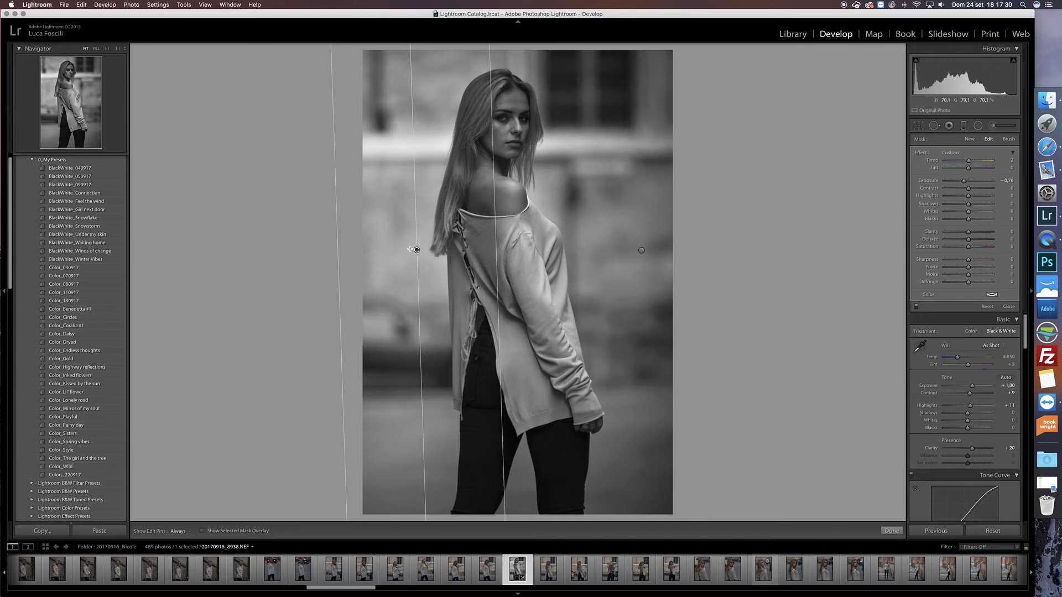
Step: Shift both graduated filters slightly outward, away from the model, and deselect them
drag(415, 251, 404, 250)
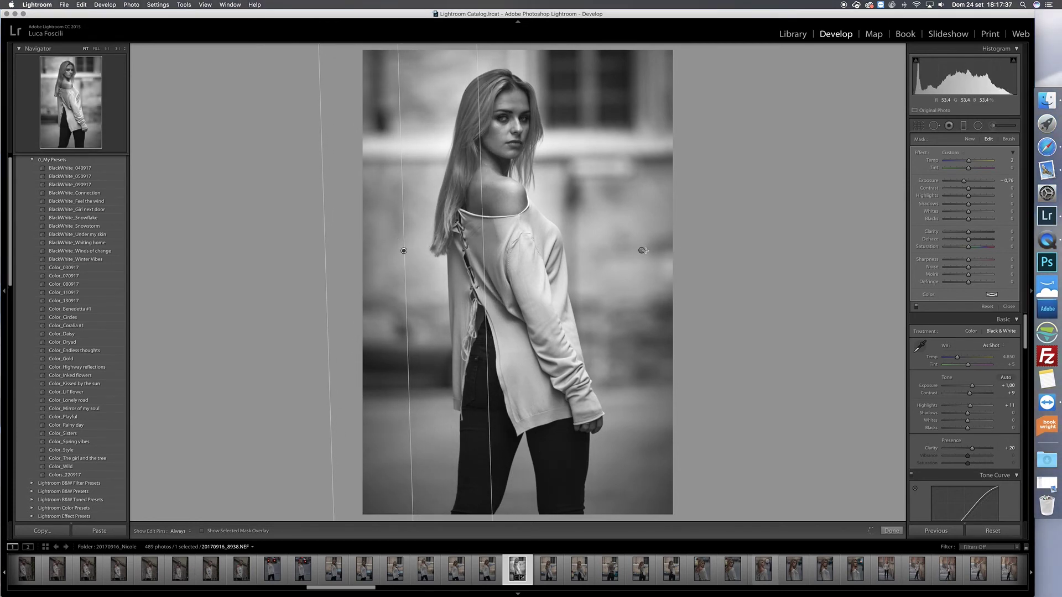
drag(643, 251, 657, 248)
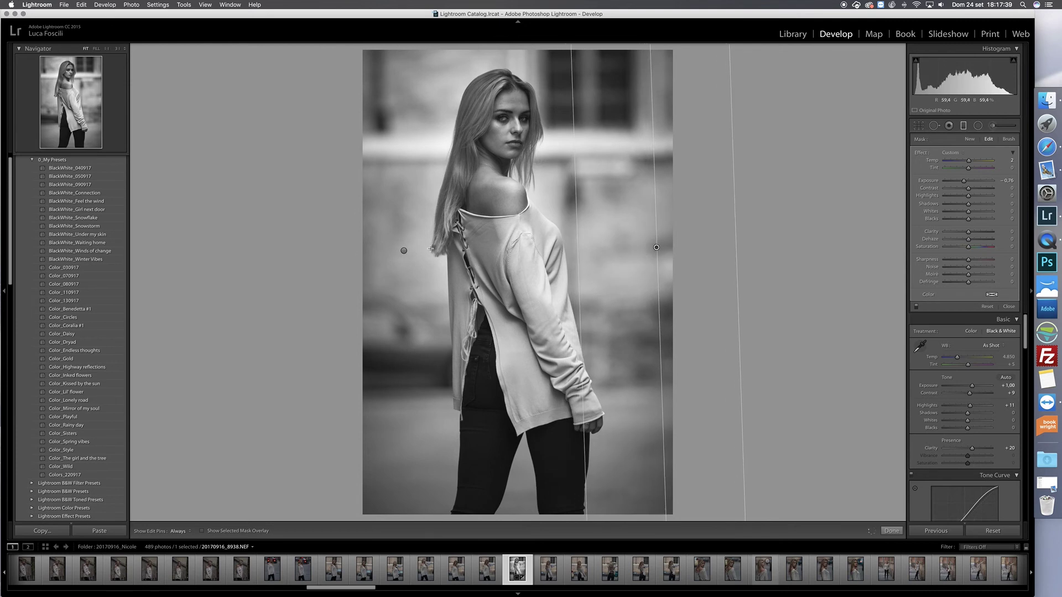
drag(403, 251, 392, 250)
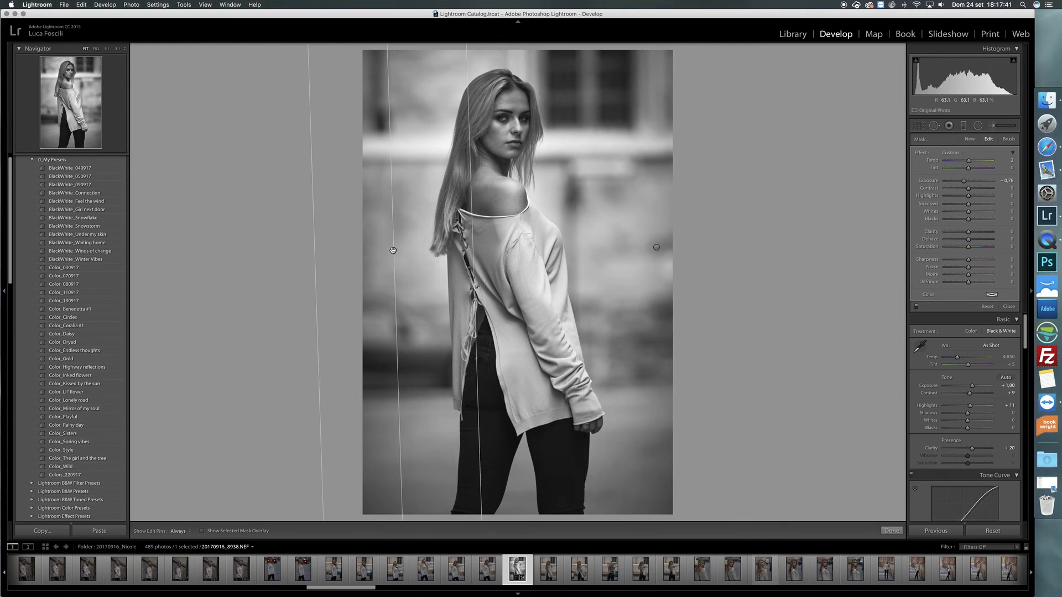
key(Return)
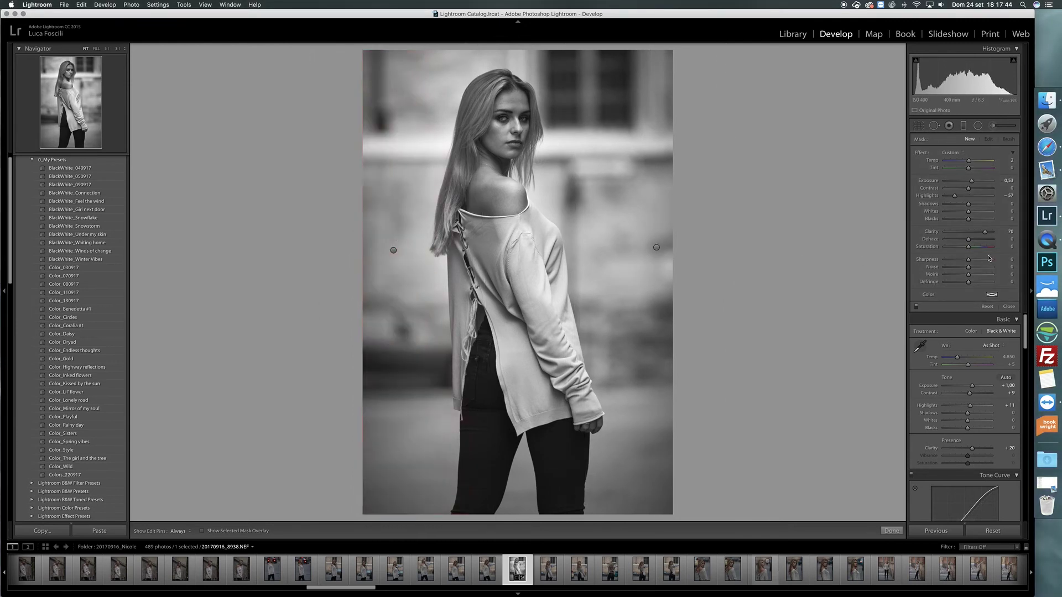
Step: Leave the graduated filter and set the Black & White Mix to Orange -22, Yellow -45 and Green -28
scroll(989, 420, down, 10)
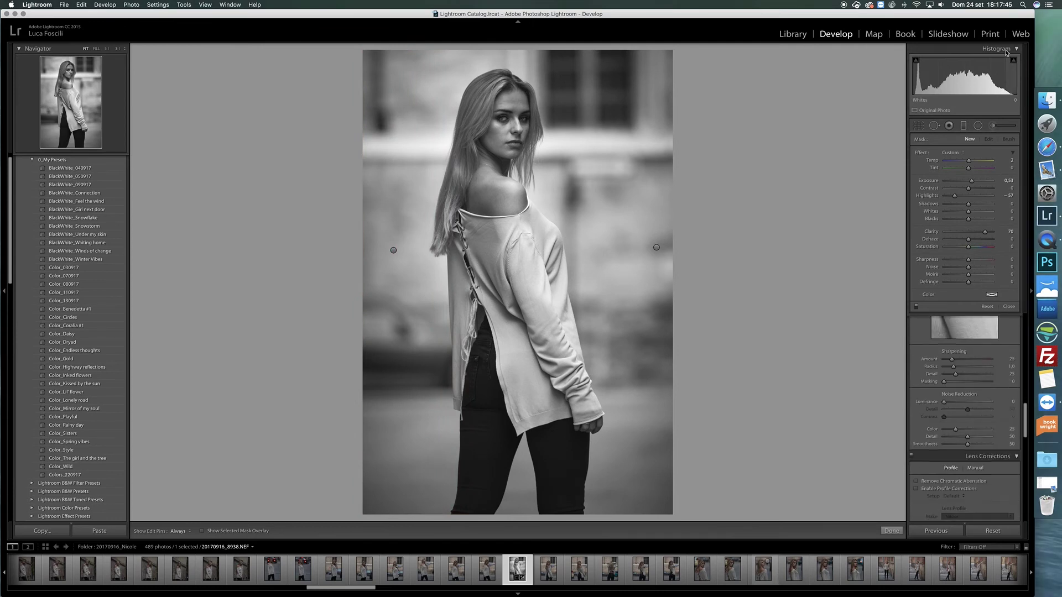
click(965, 126)
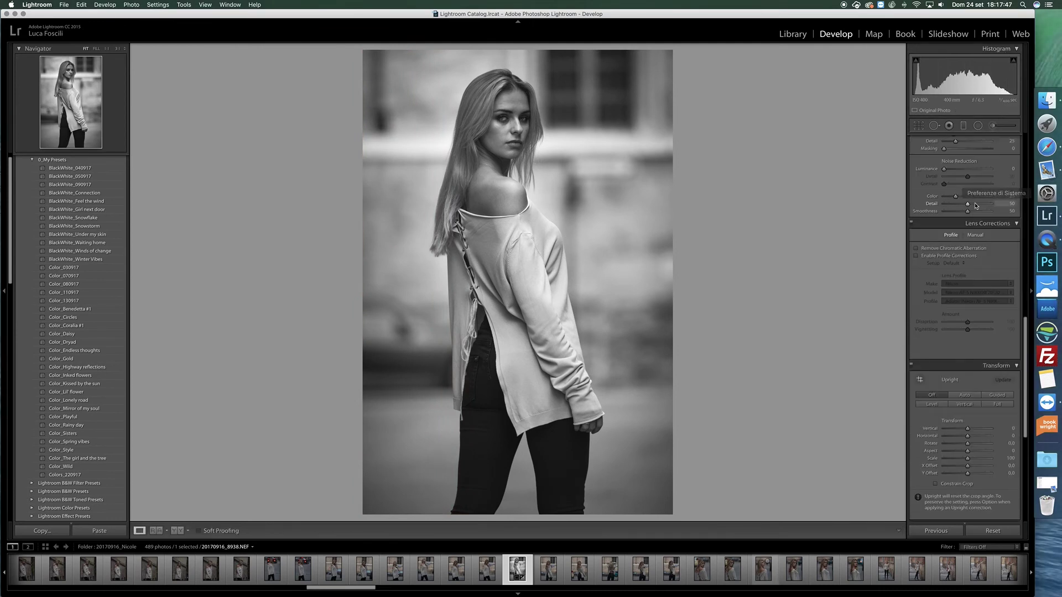
scroll(945, 273, down, 1)
scroll(945, 273, up, 10)
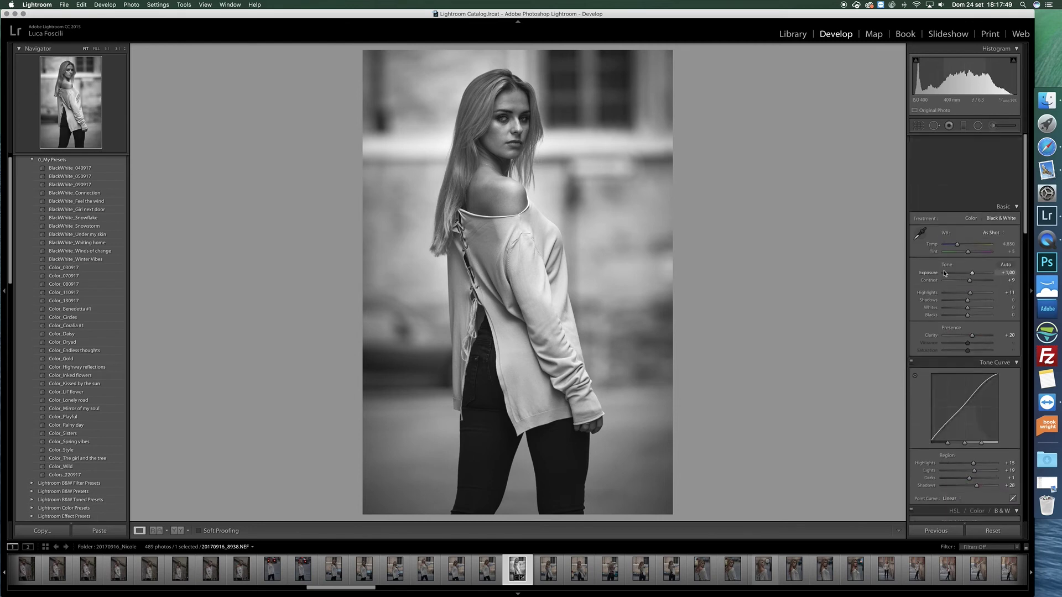
scroll(945, 273, down, 4)
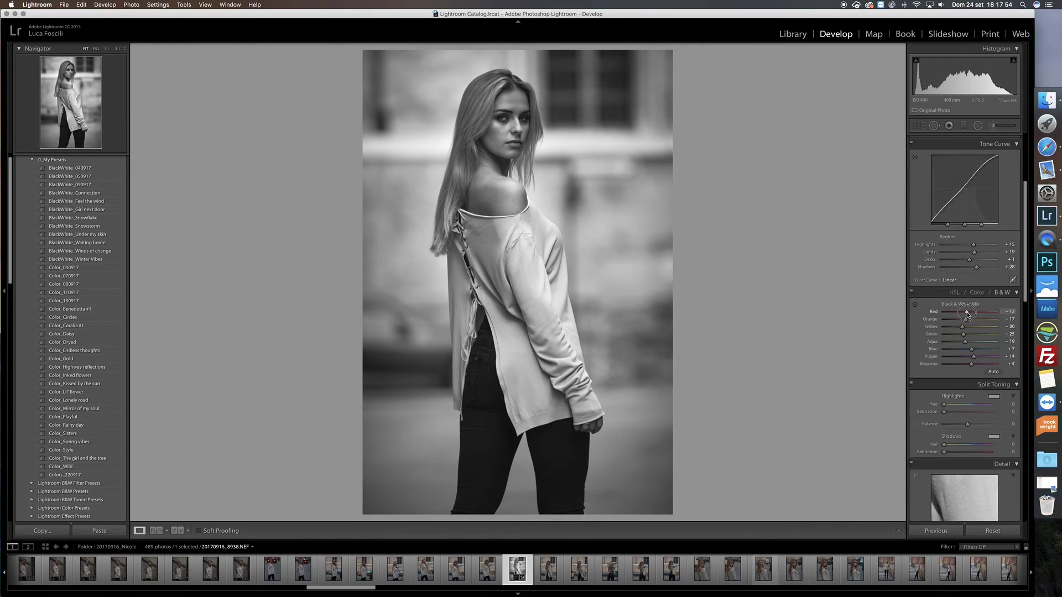
drag(962, 322, 963, 335)
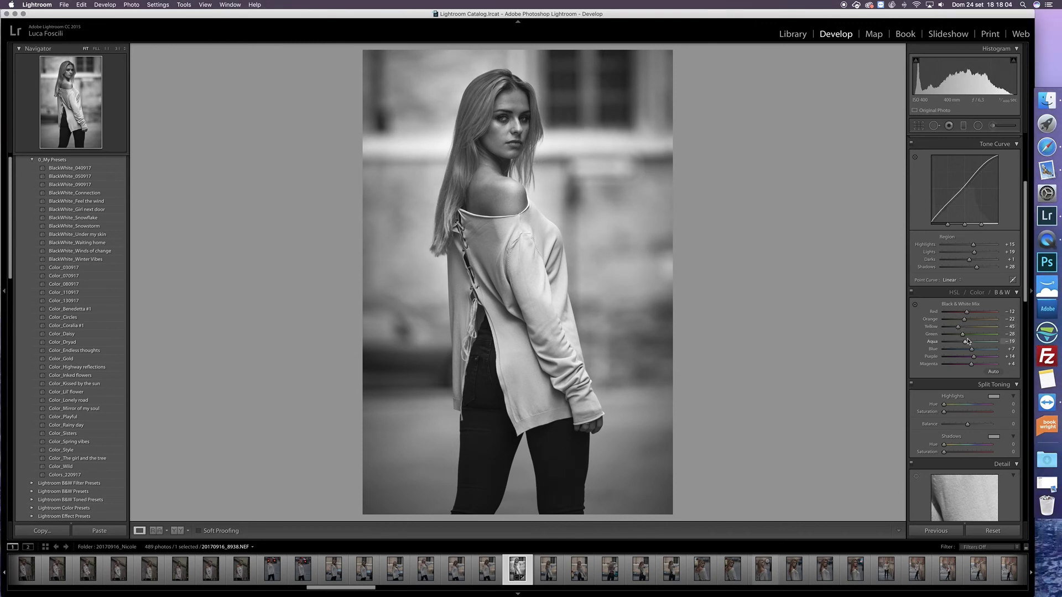
Step: Draw a second, wide radial filter centred on the model's shoulder and reset its Exposure, Highlights and Clarity to 0
key(shift+m)
drag(431, 178, 704, 348)
drag(485, 194, 563, 202)
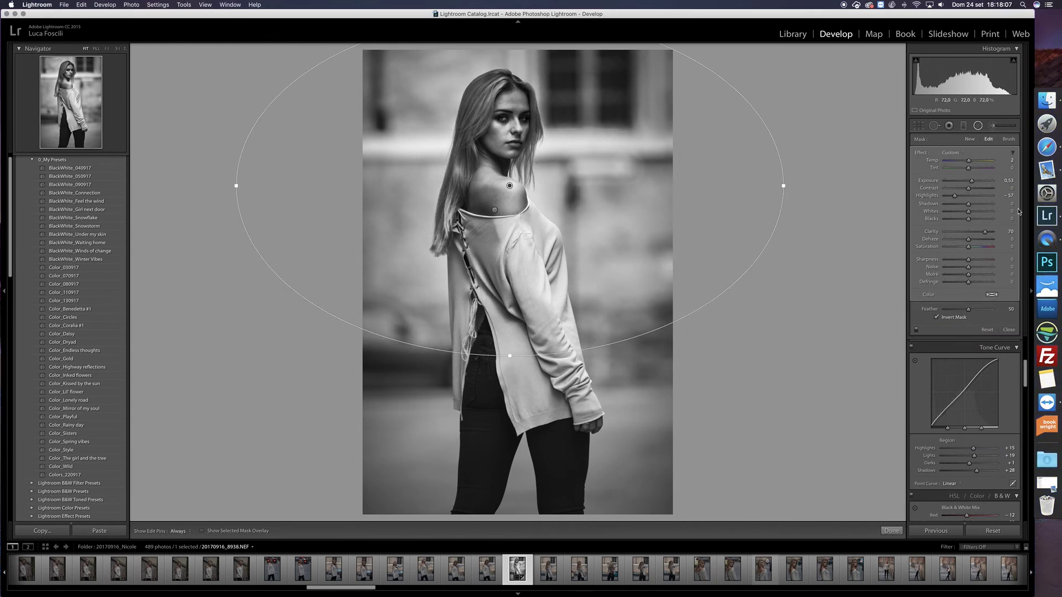
double_click(928, 181)
double_click(929, 197)
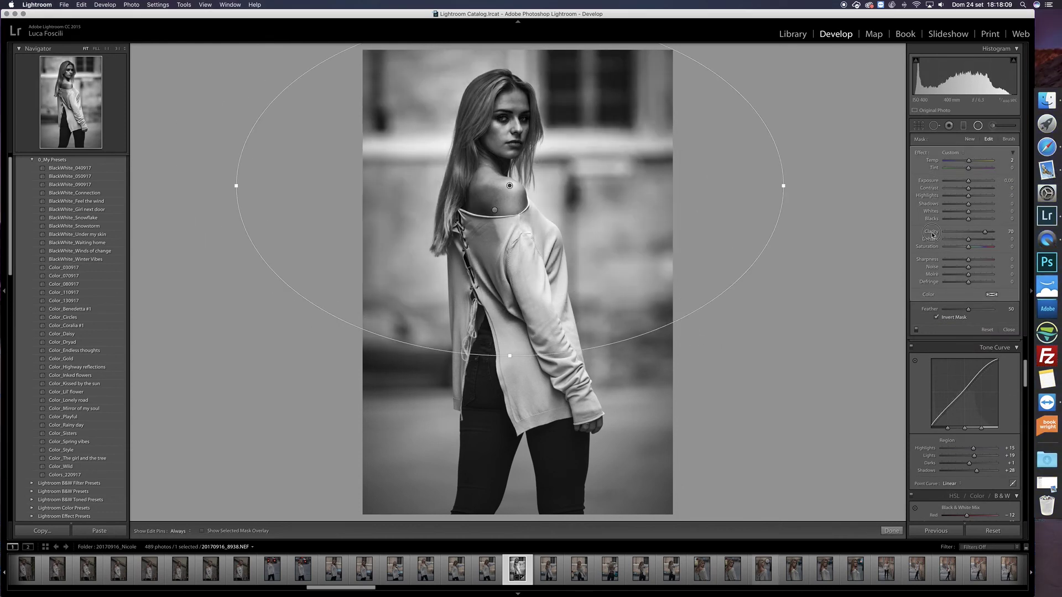
double_click(931, 231)
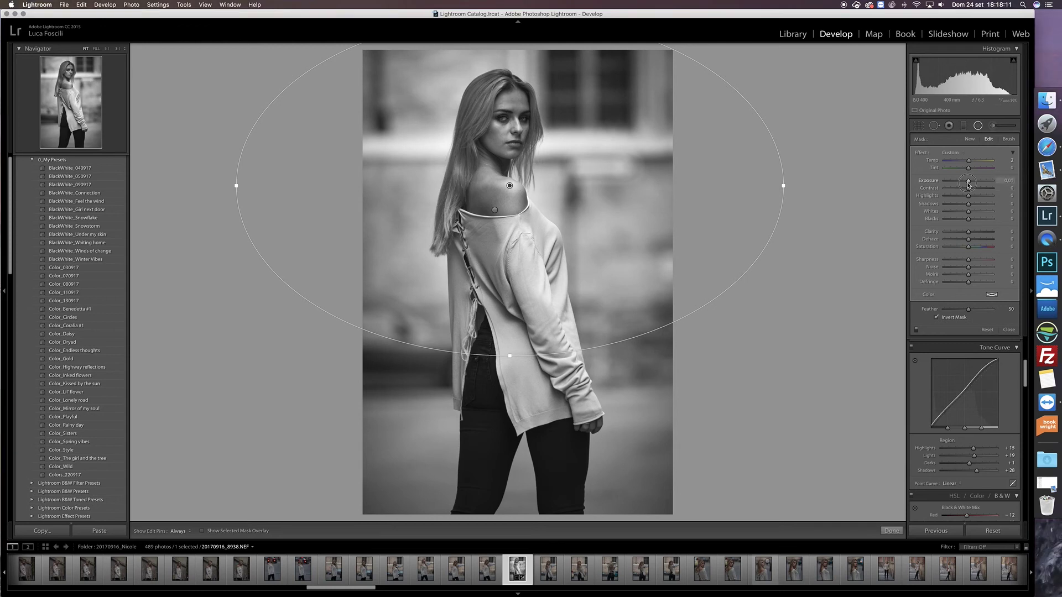
Step: Set the new radial filter's Exposure to 0.19 and Highlights to 31, stretch it down to the model's thighs and deselect it
drag(969, 182, 969, 182)
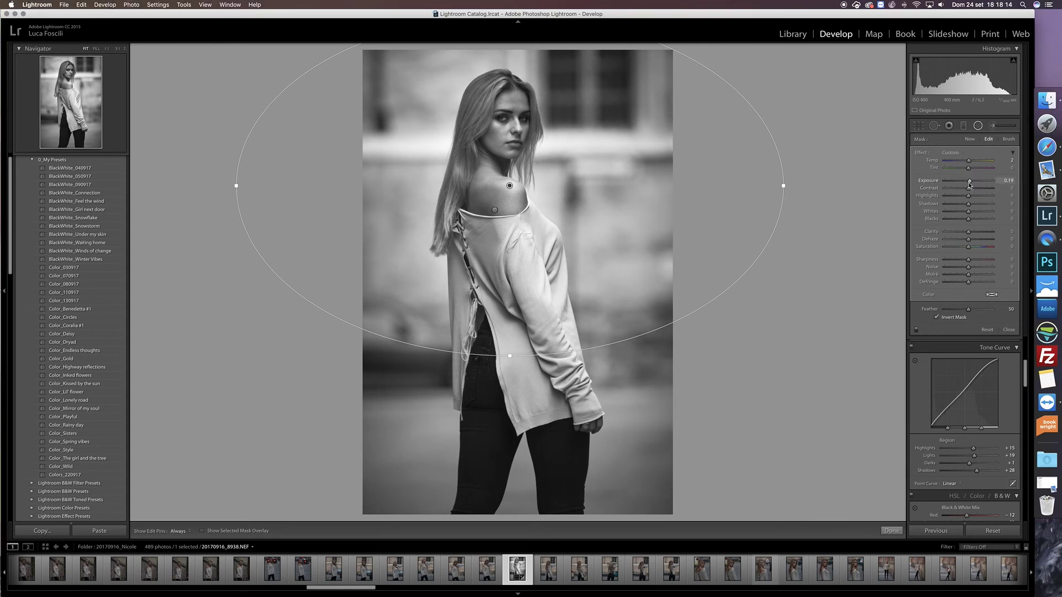
click(976, 197)
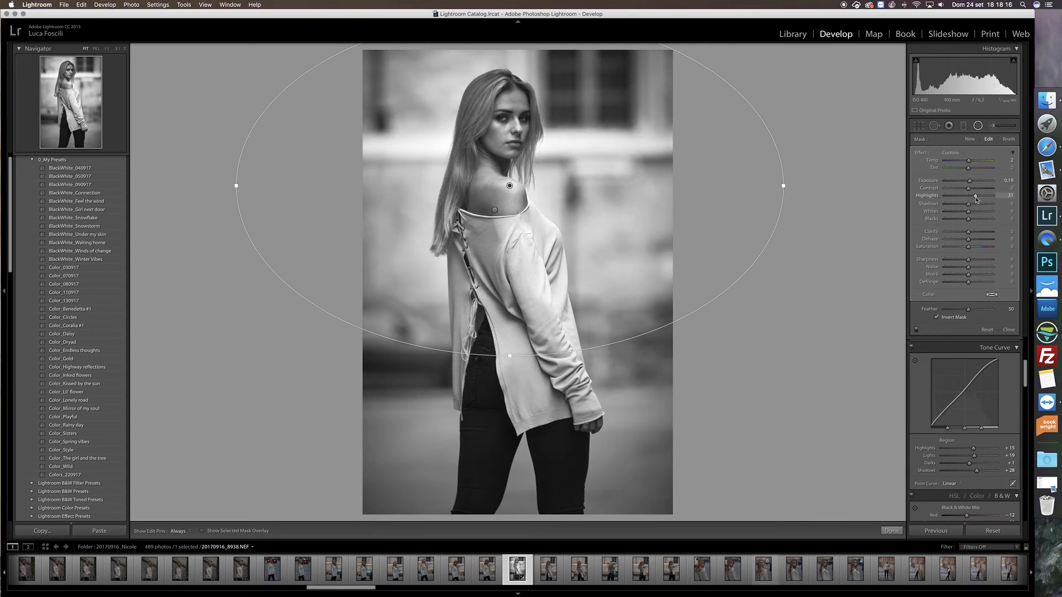
drag(510, 356, 506, 473)
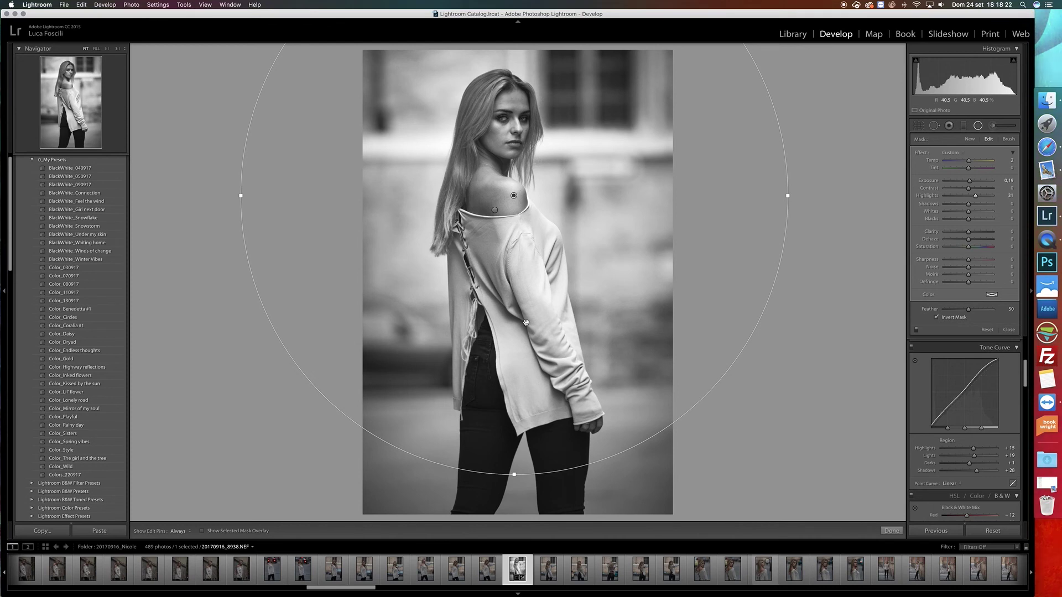
key(Return)
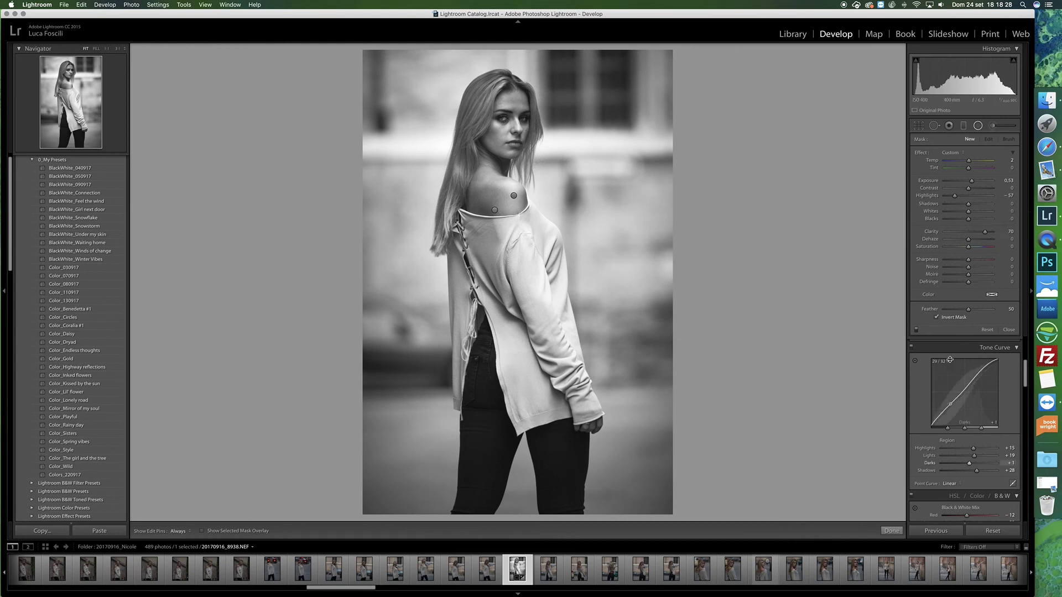
Step: Set the Tone Curve's Highlights to +45 and Lights to +25, close the radial filter and compare before and after side by side
mouse_move(967, 450)
mouse_down()
mouse_move(983, 452)
mouse_move(976, 459)
mouse_up()
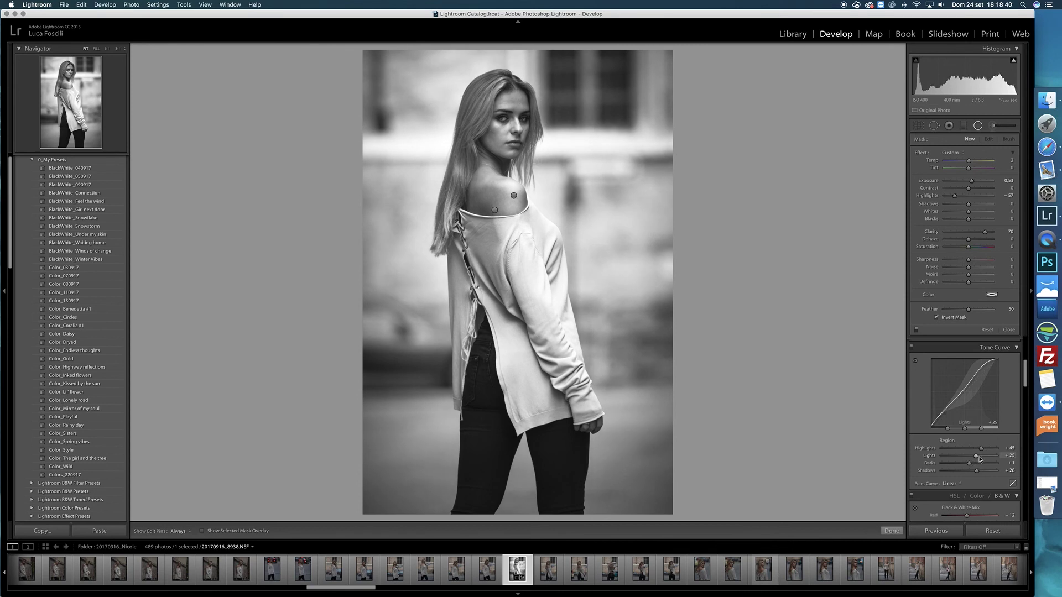
click(978, 125)
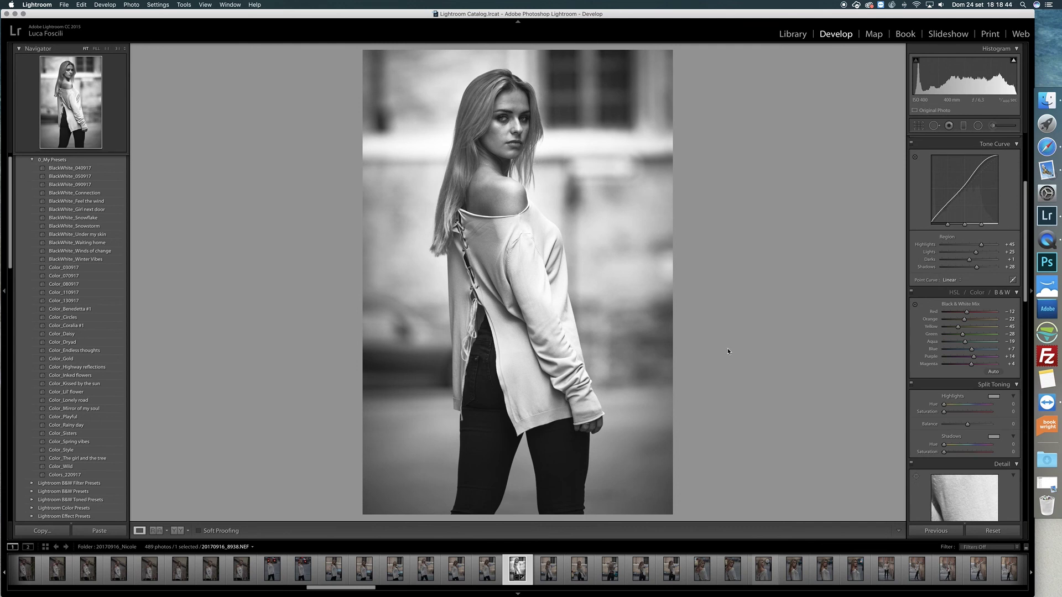
click(177, 531)
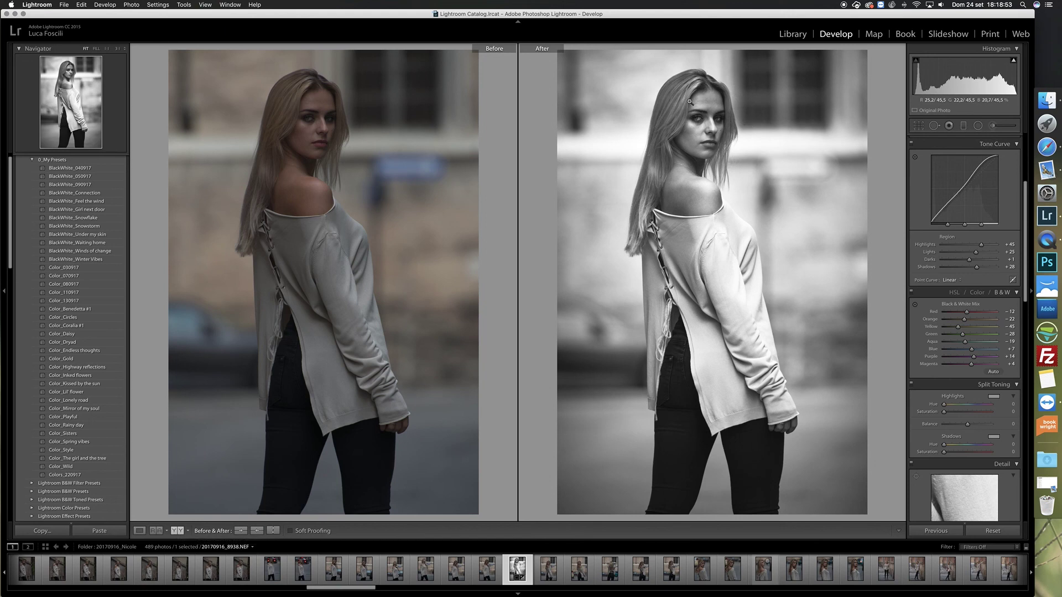
Step: Save the current edit as a develop preset named BlackWhite_240917 in the 0_My Presets folder
click(156, 4)
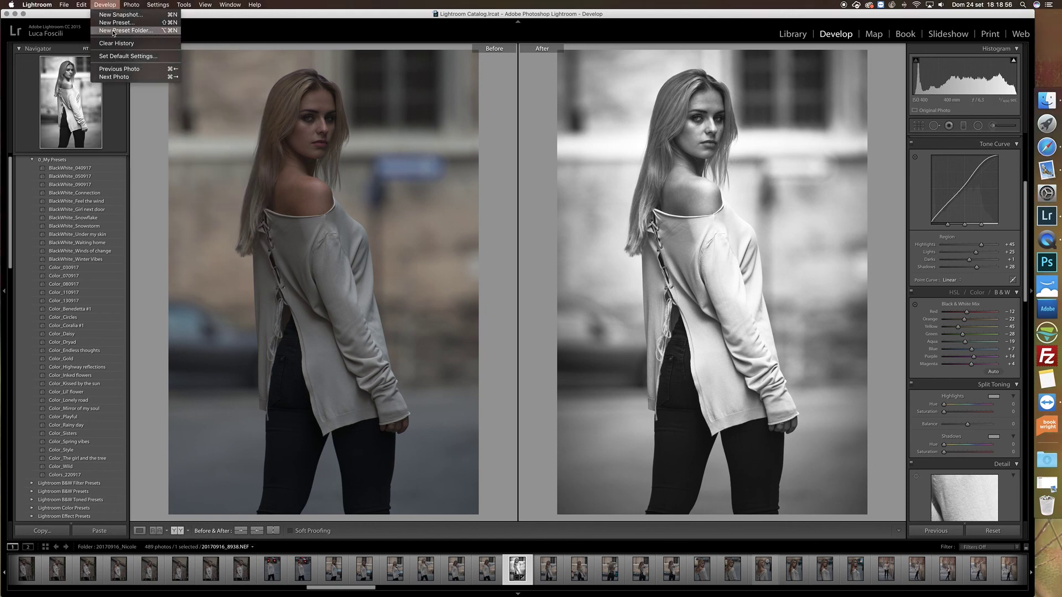
click(117, 27)
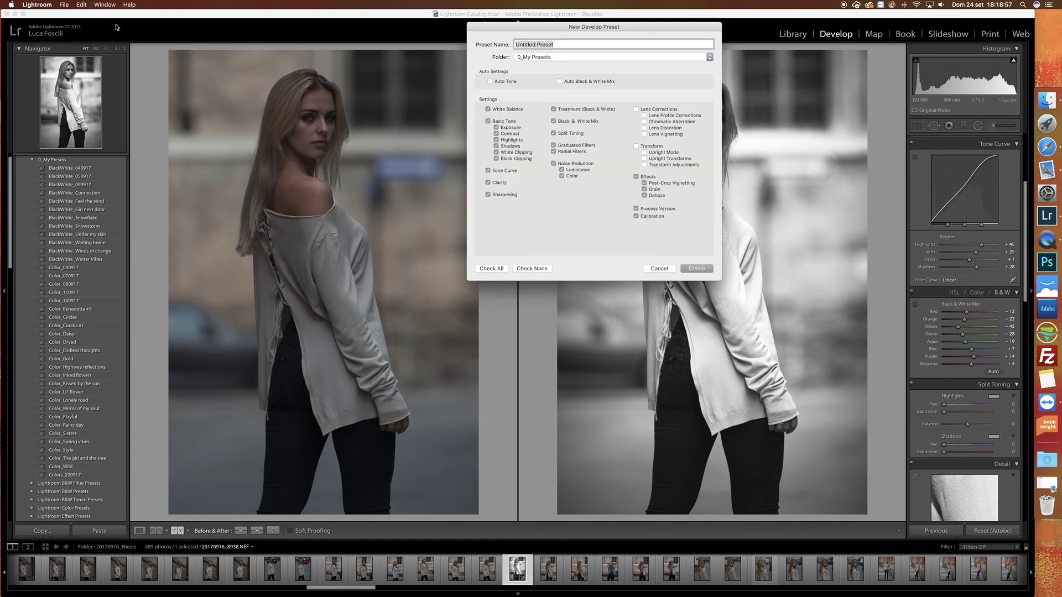
text(V)
text(lackWhite_)
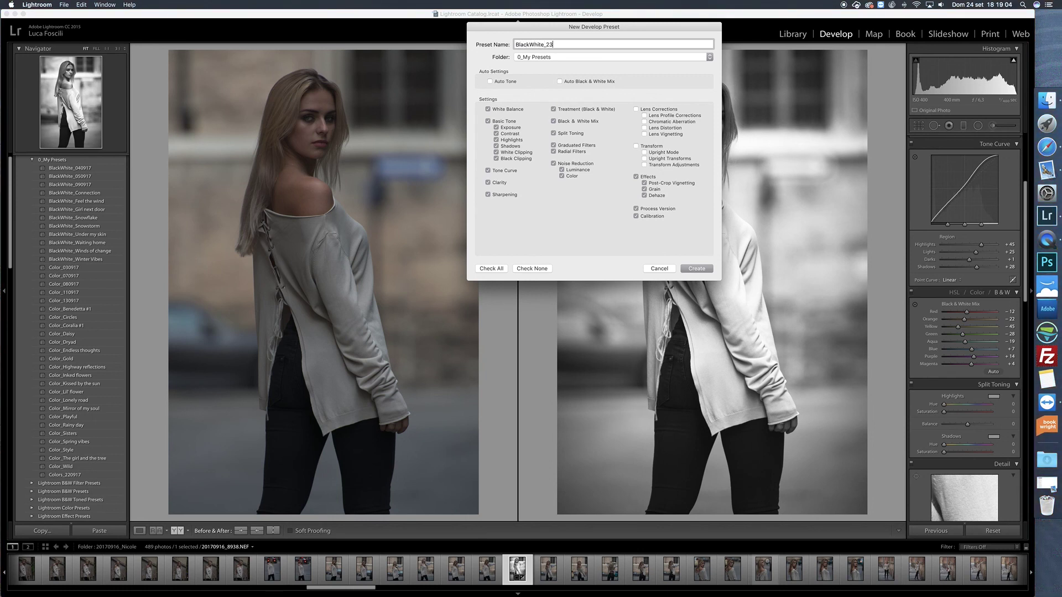
text(240917)
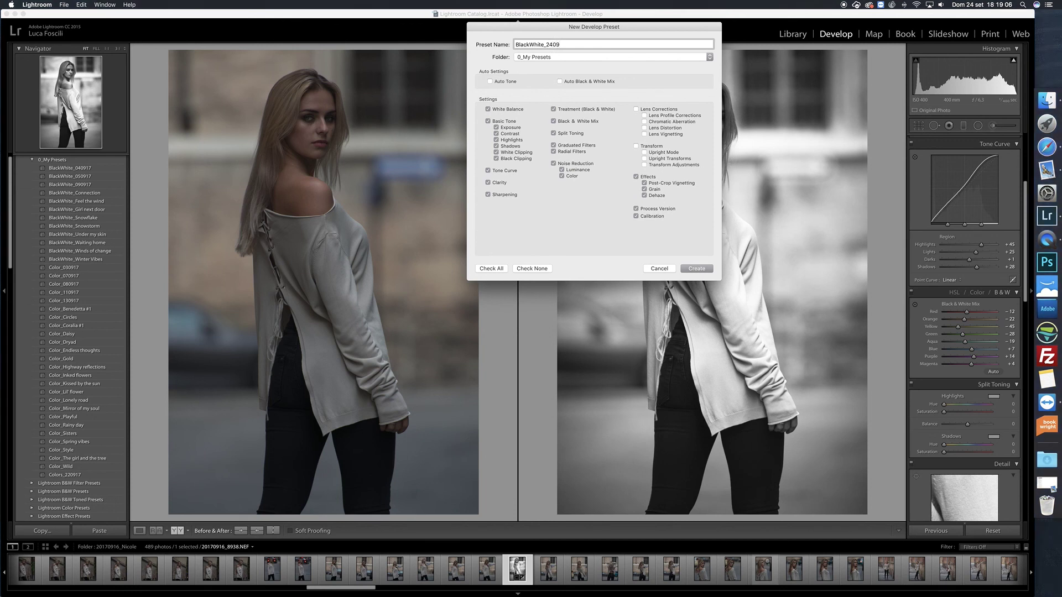
click(709, 271)
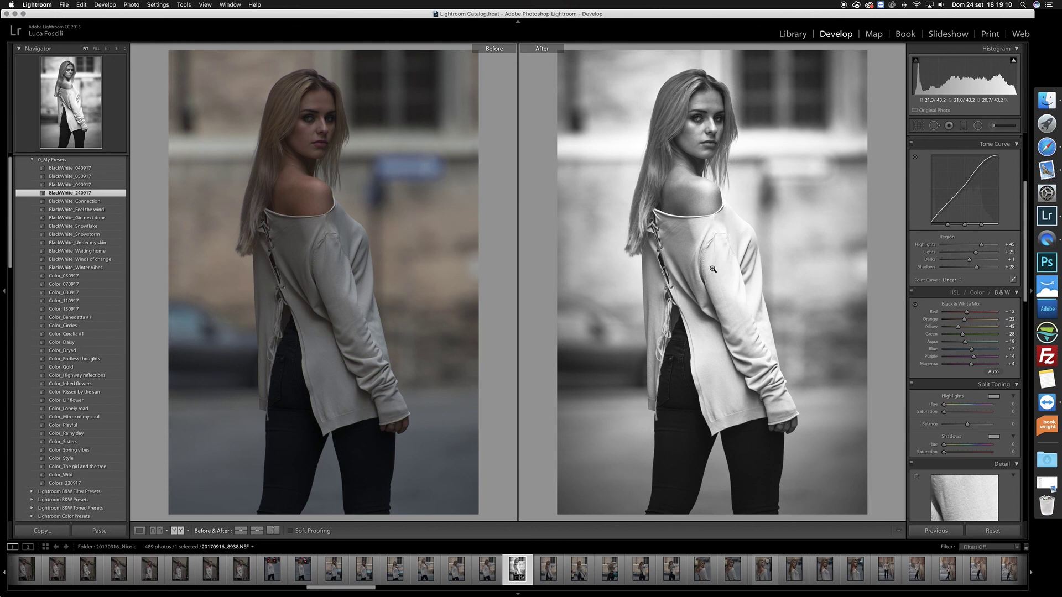
Step: Open the list of export presets for the edited photo
right_click(698, 267)
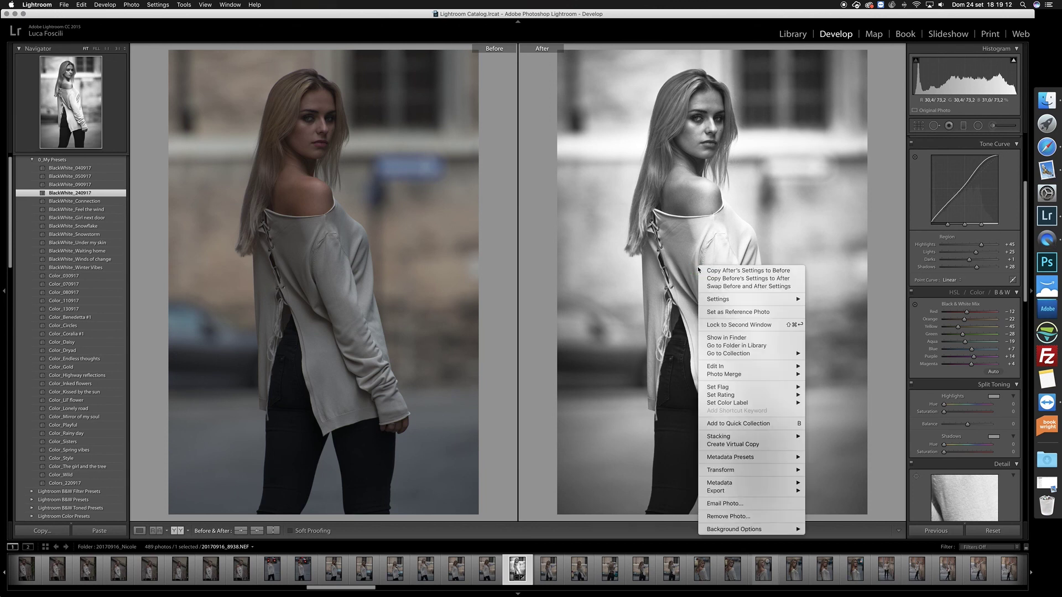
mouse_move(769, 491)
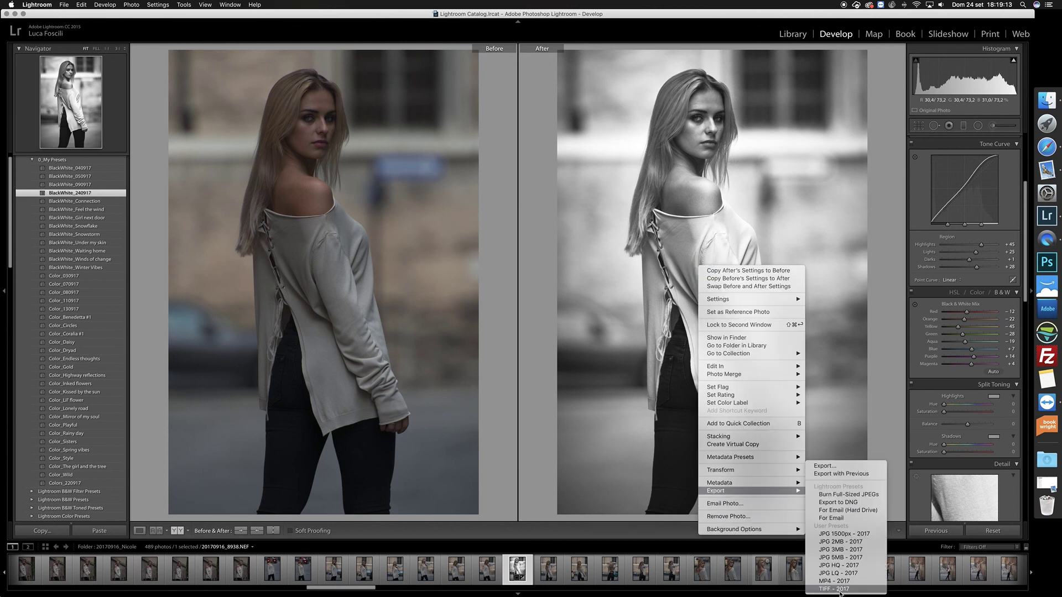